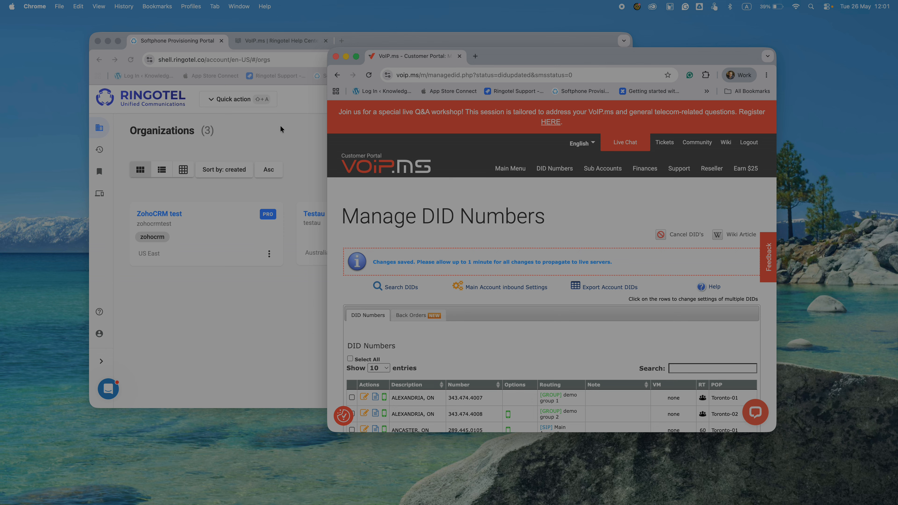
# Bring the Ringotel organizations window forward and open its VoIP.ms SMS help article.
pyautogui.click(280, 127)
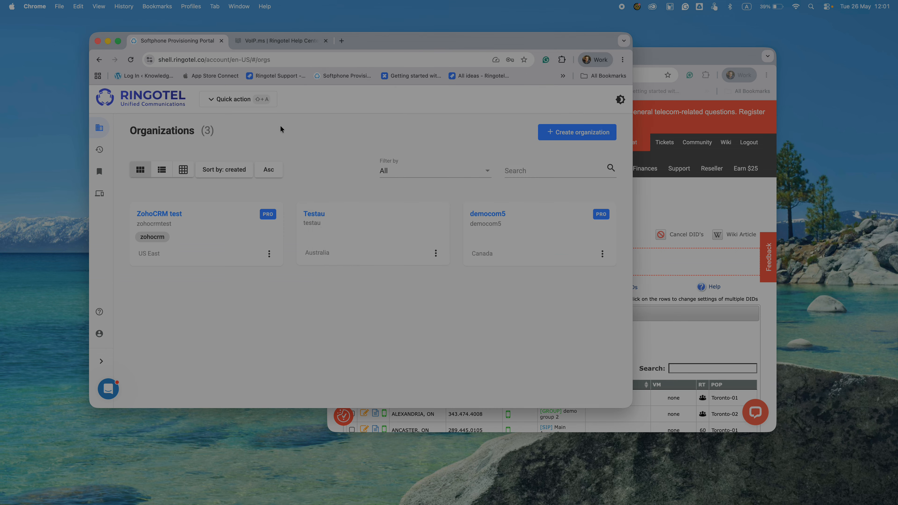
pyautogui.click(288, 40)
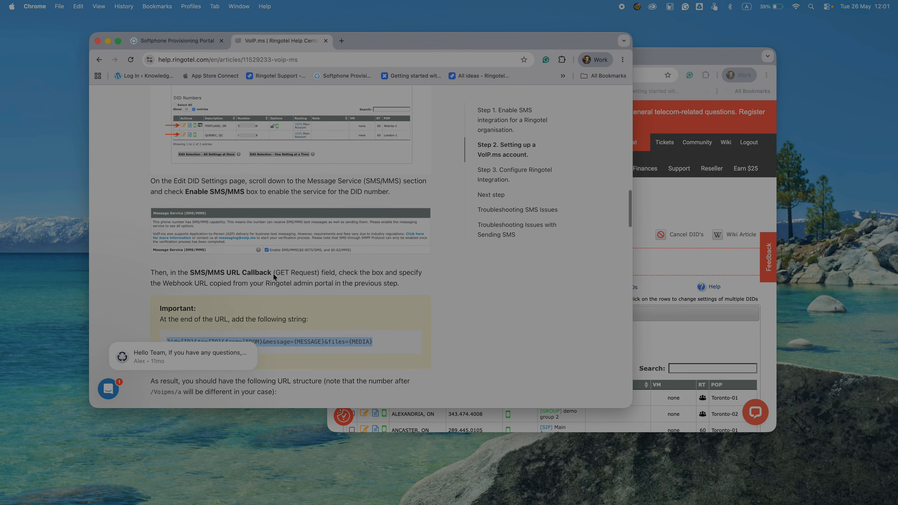
pyautogui.scroll(15, 273, 274)
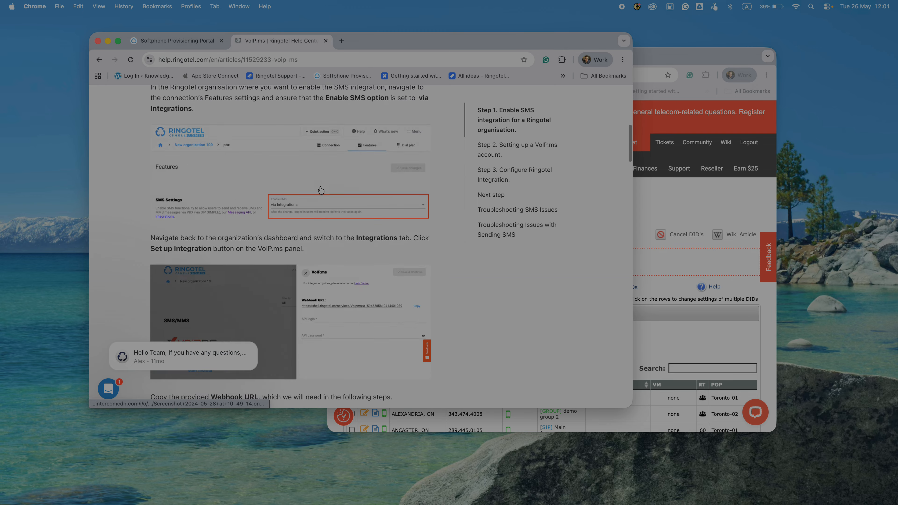
pyautogui.scroll(10, 320, 190)
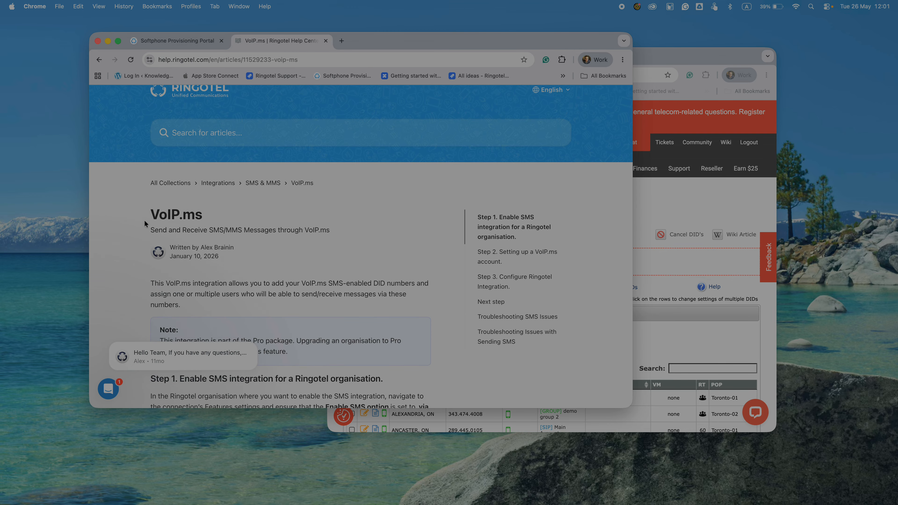
pyautogui.scroll(-5, 299, 260)
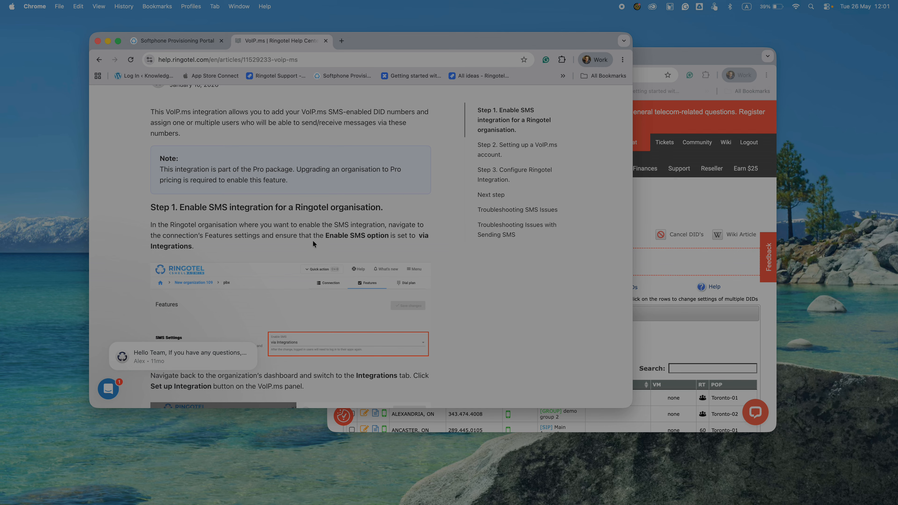
pyautogui.scroll(-10, 313, 240)
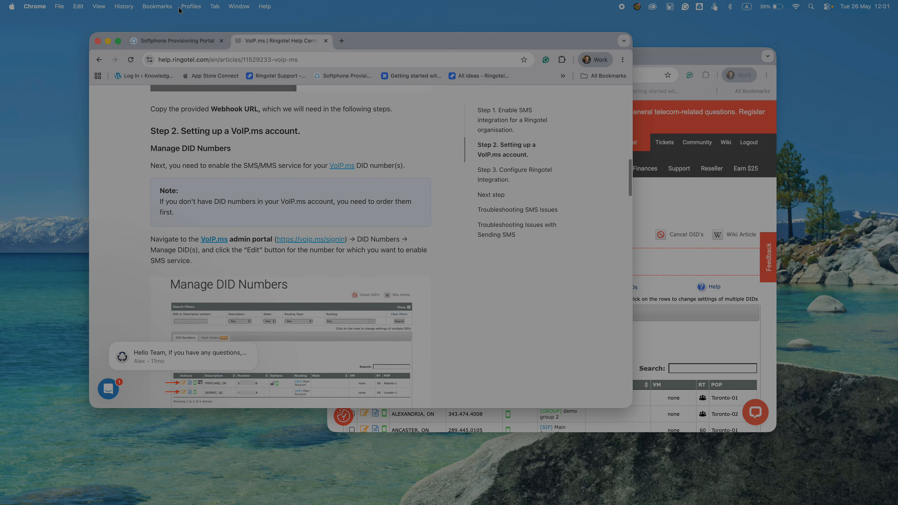
pyautogui.click(173, 41)
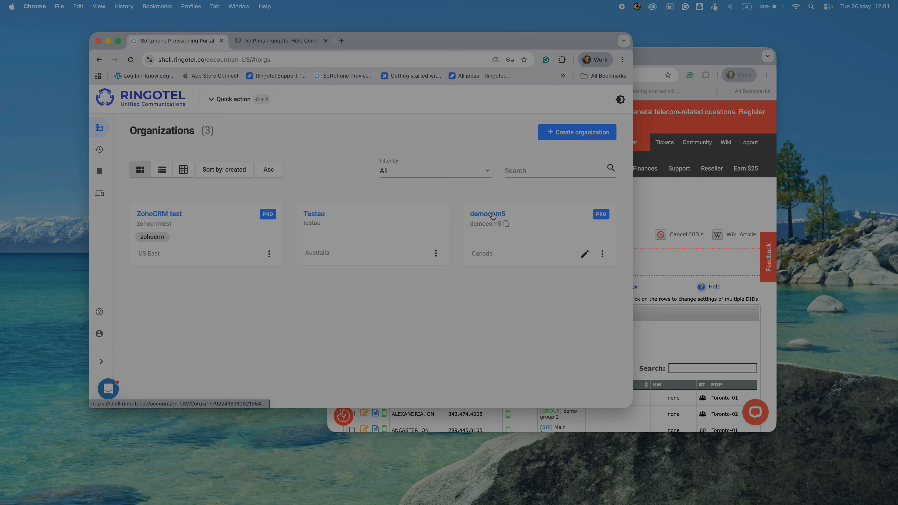
pyautogui.click(492, 214)
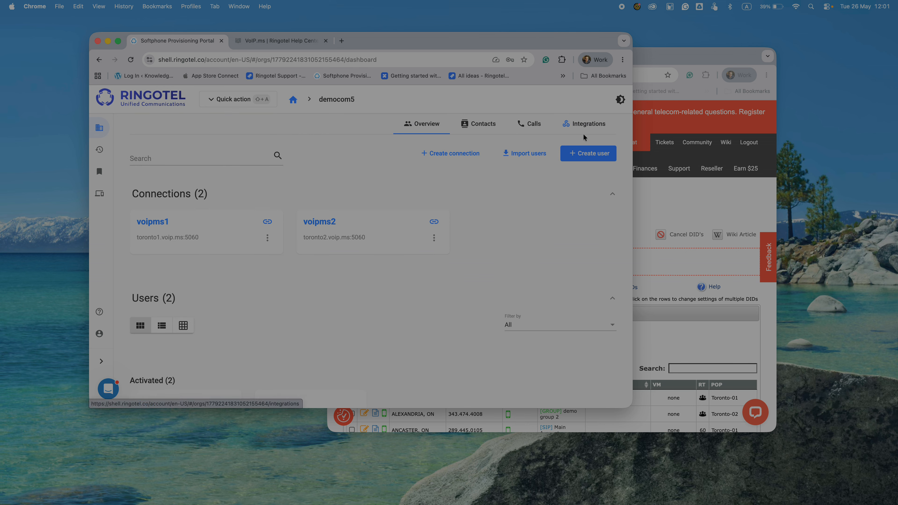
# Enable the VoIP.ms integration for democom5 and copy its webhook URL.
pyautogui.click(581, 124)
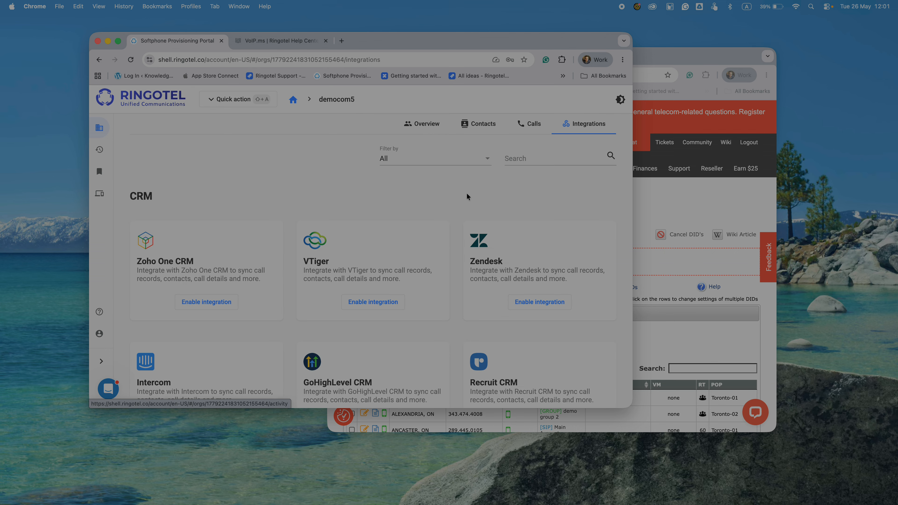
pyautogui.scroll(-15, 467, 194)
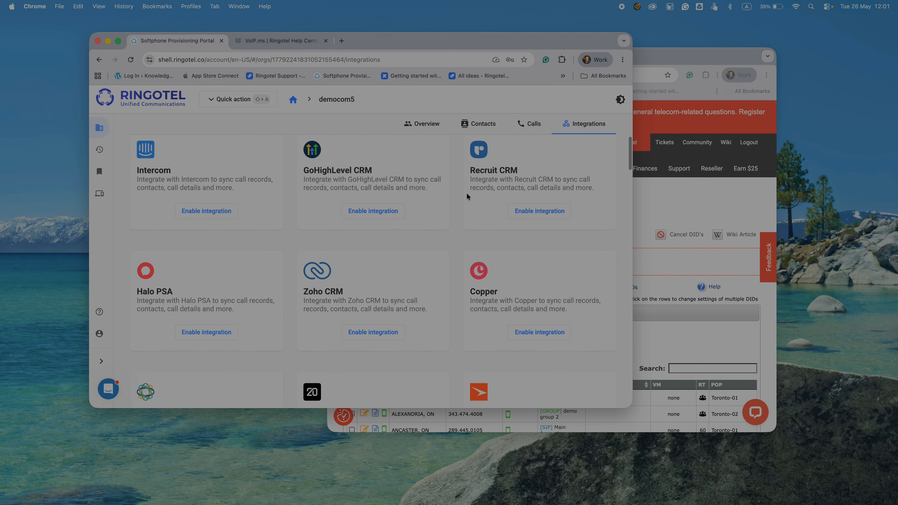
pyautogui.scroll(-20, 466, 193)
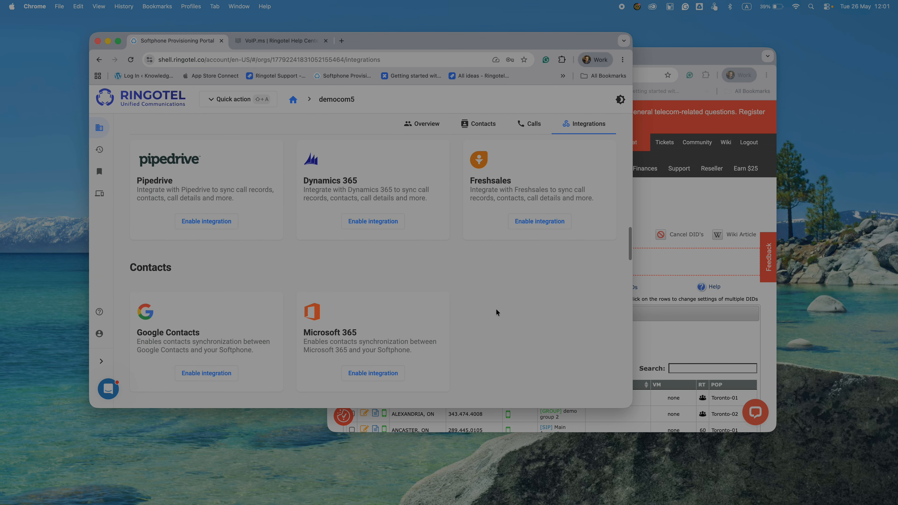
pyautogui.scroll(-20, 496, 313)
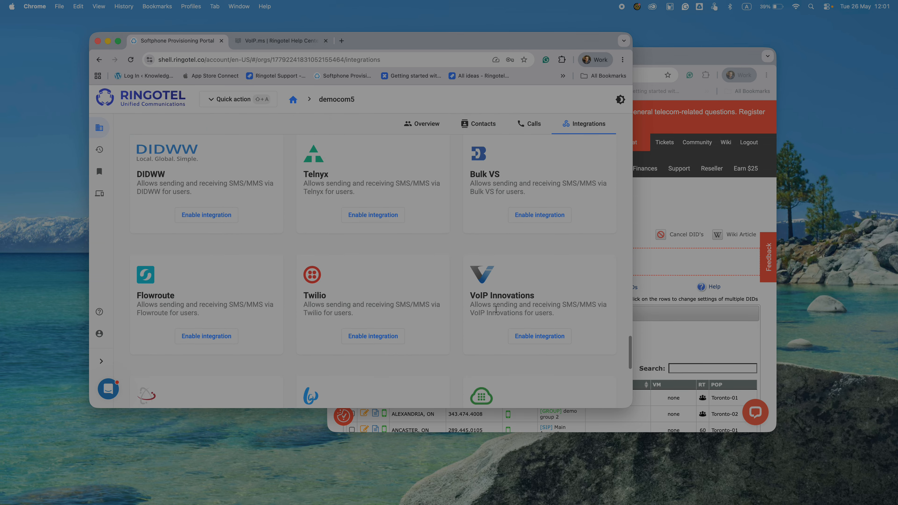
pyautogui.scroll(-2, 496, 312)
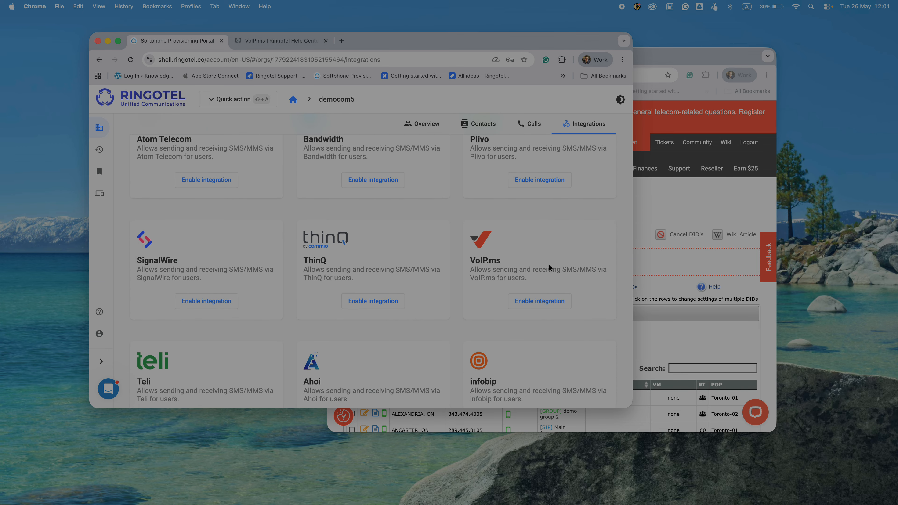
pyautogui.click(547, 301)
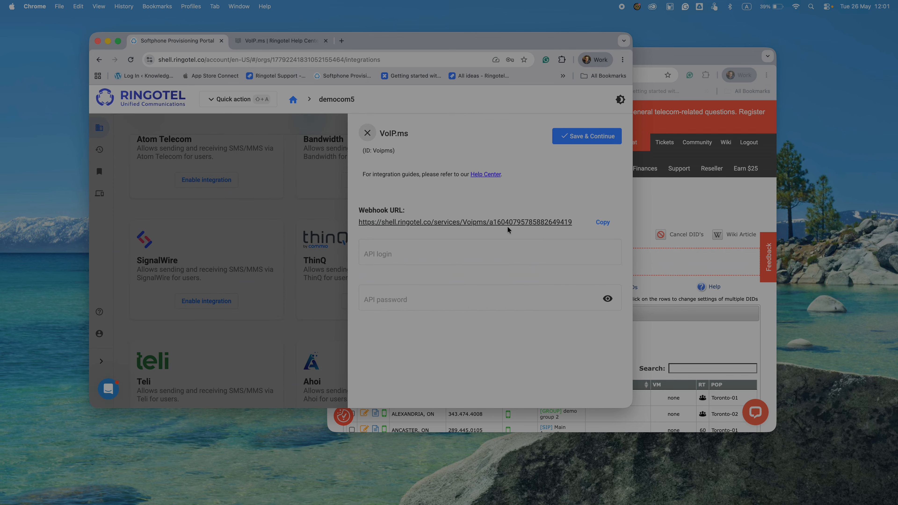
pyautogui.click(603, 224)
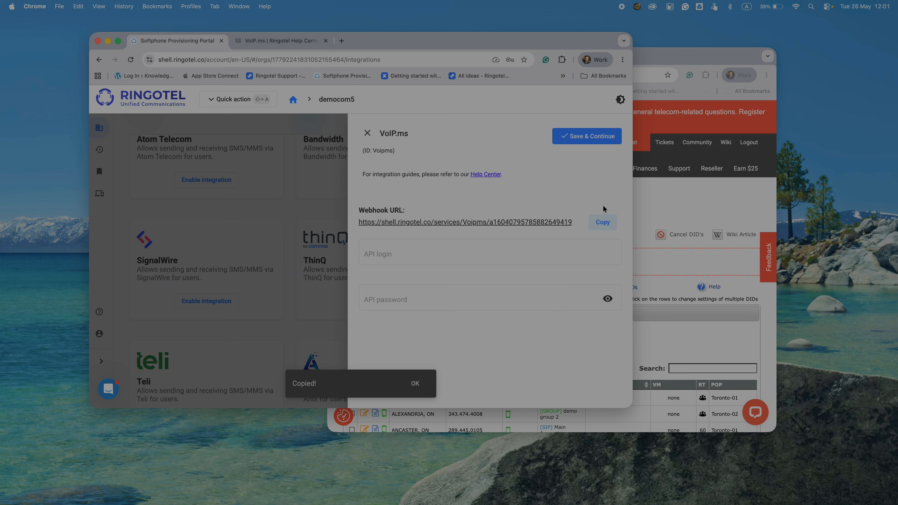
pyautogui.click(681, 56)
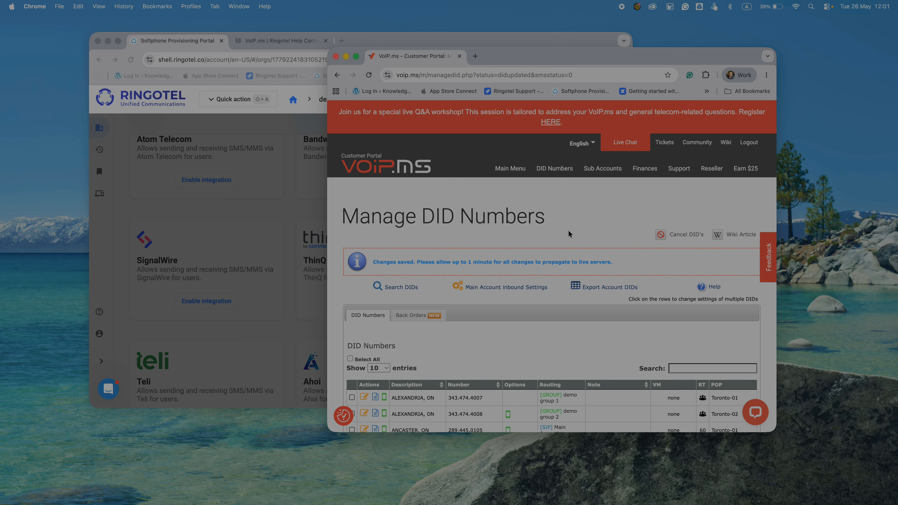
pyautogui.scroll(-5, 507, 297)
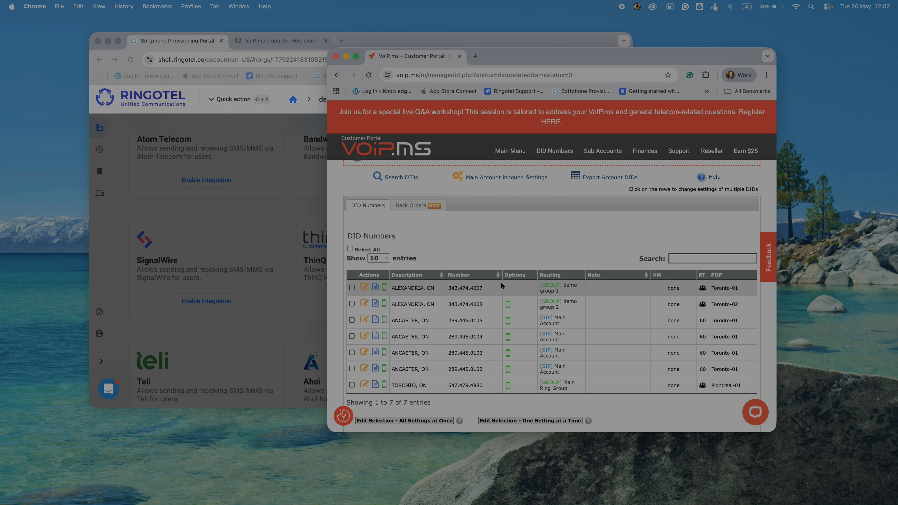
pyautogui.click(364, 289)
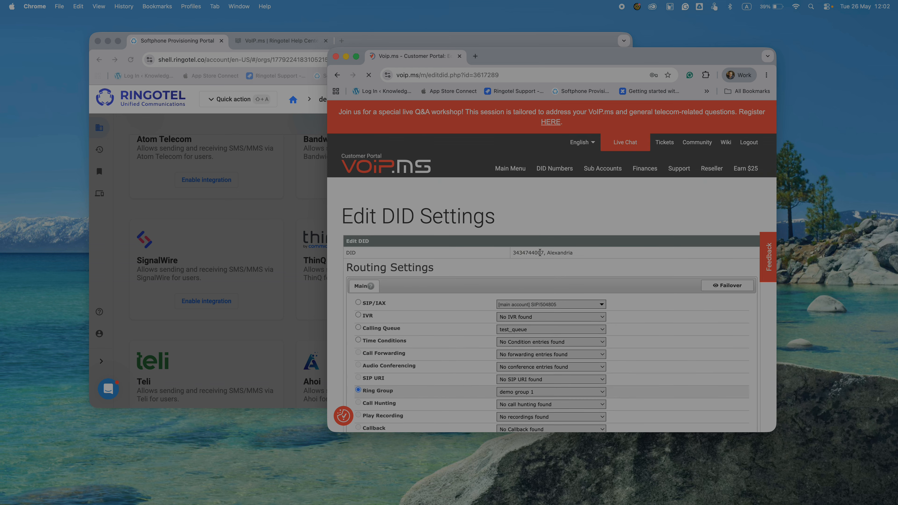
pyautogui.scroll(-15, 539, 252)
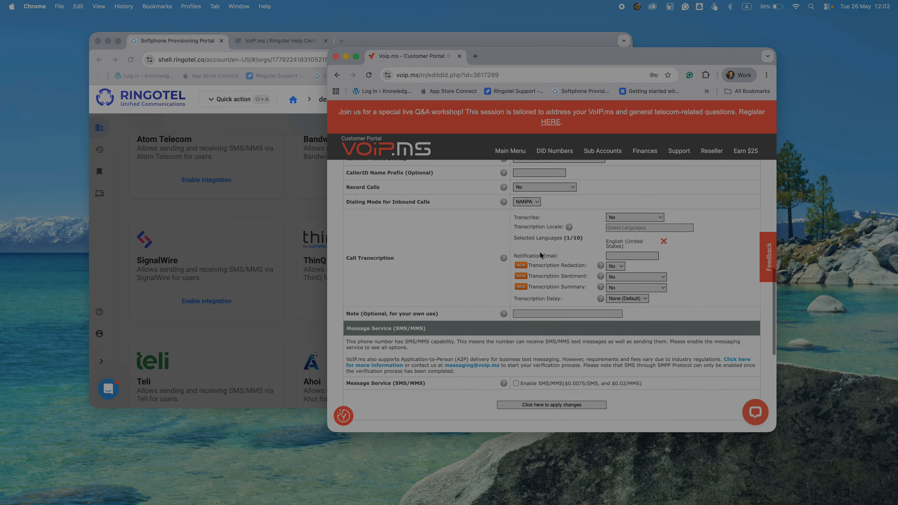
pyautogui.scroll(-5, 539, 252)
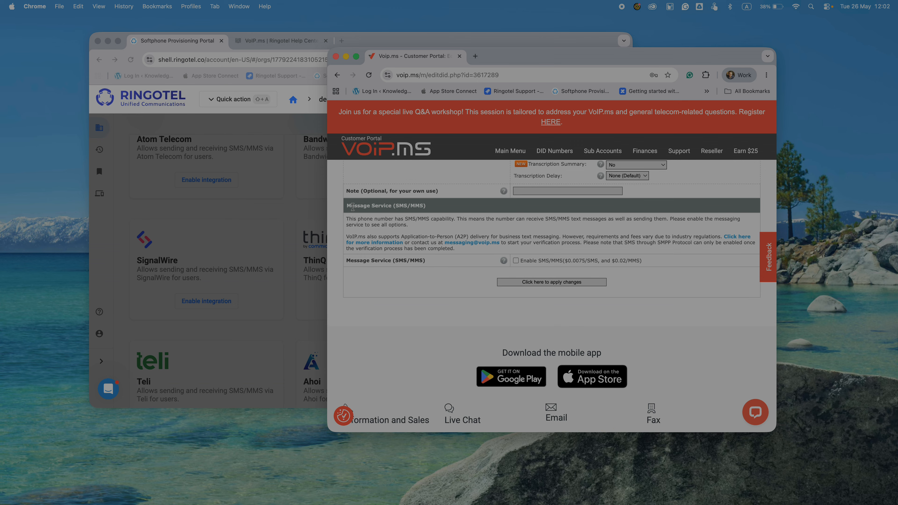
pyautogui.click(516, 261)
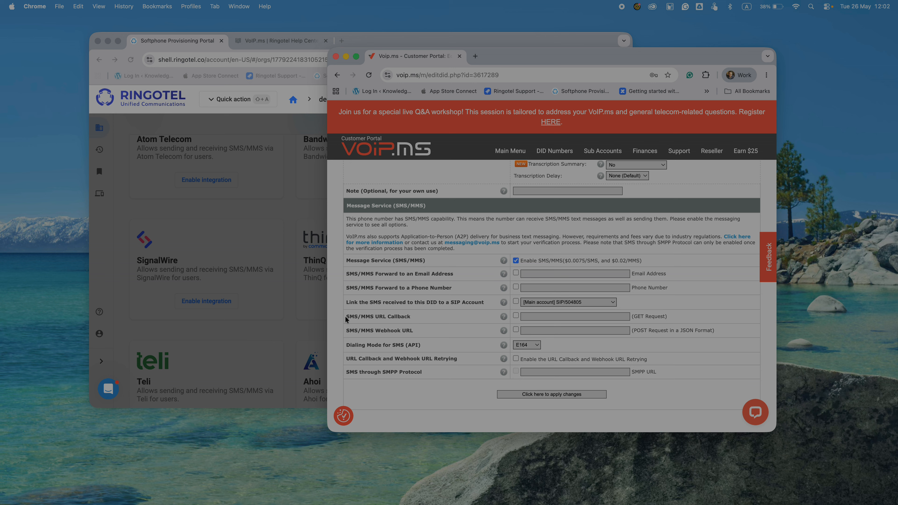
# Turn on SMS/MMS URL Callback and paste the Ringotel webhook URL into it.
pyautogui.click(516, 316)
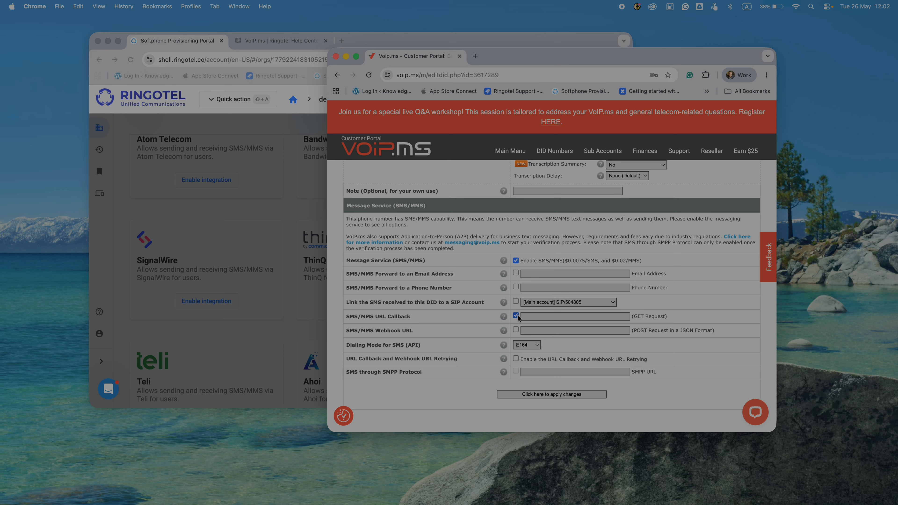
pyautogui.click(544, 316)
pyautogui.press('super+v')
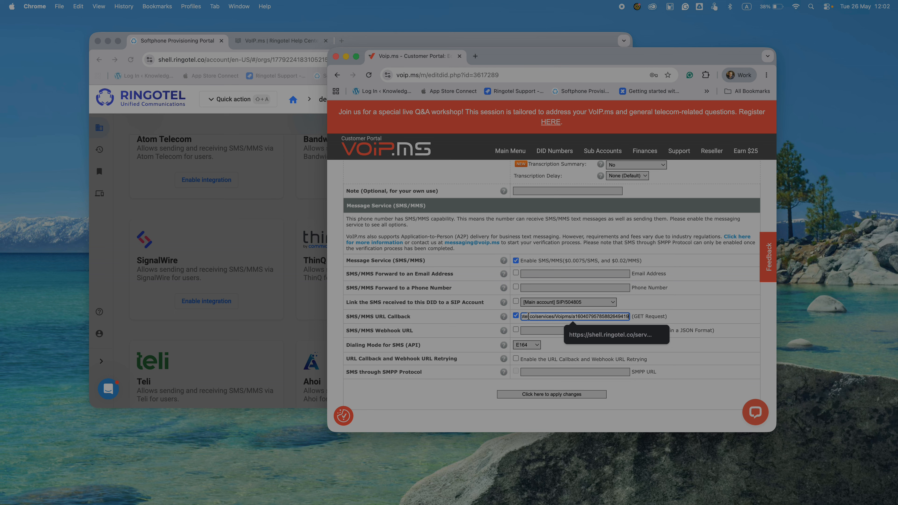
pyautogui.press('super+Left')
pyautogui.click(277, 40)
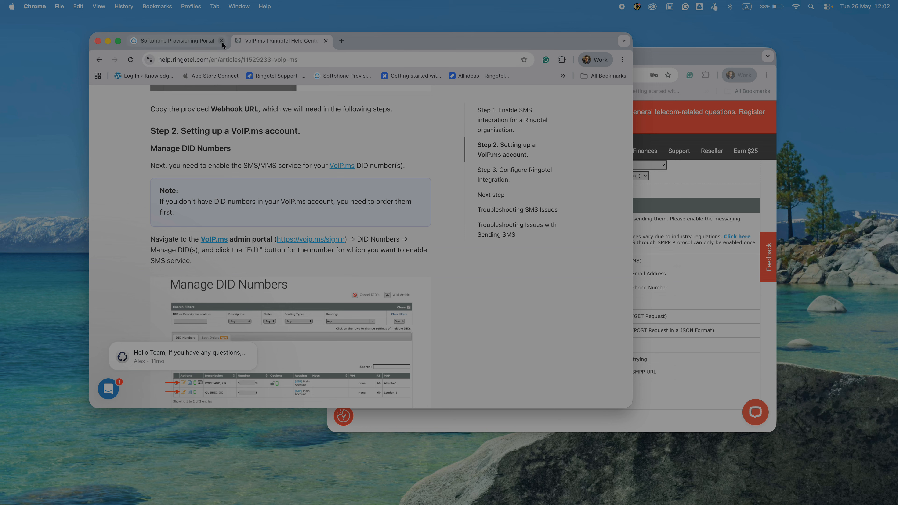
# Select the ?id={ID}&to={TO}&from={FROM}&message={MESSAGE}&files={MEDIA} string from the Important note.
pyautogui.scroll(-10, 286, 259)
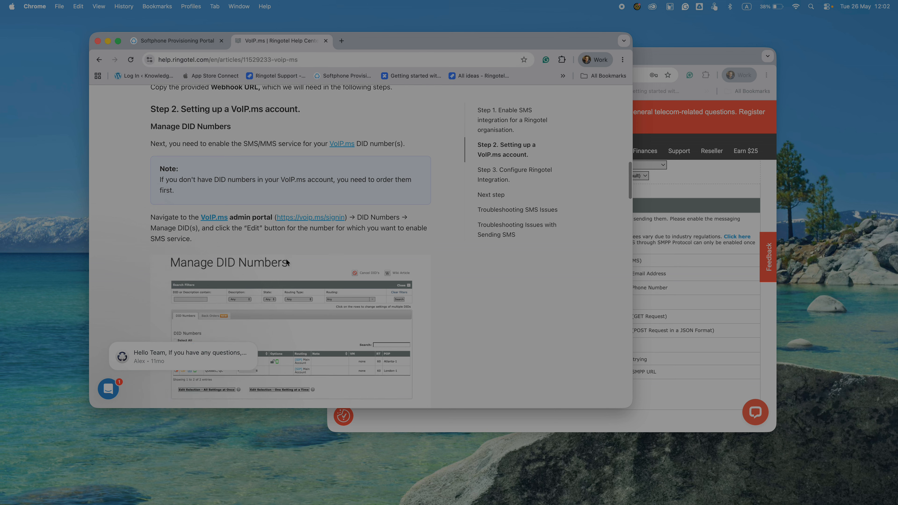
pyautogui.scroll(-1, 286, 259)
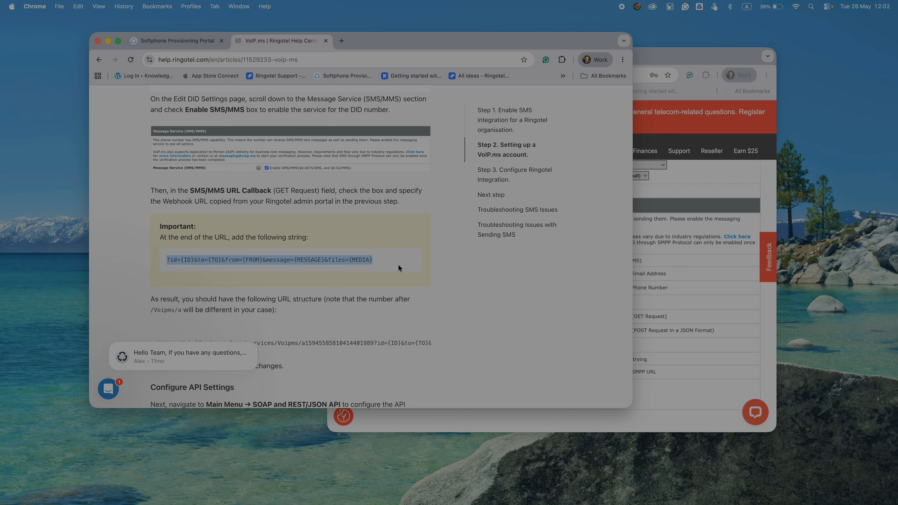
pyautogui.moveTo(389, 261); pyautogui.dragTo(151, 262)
pyautogui.click(714, 57)
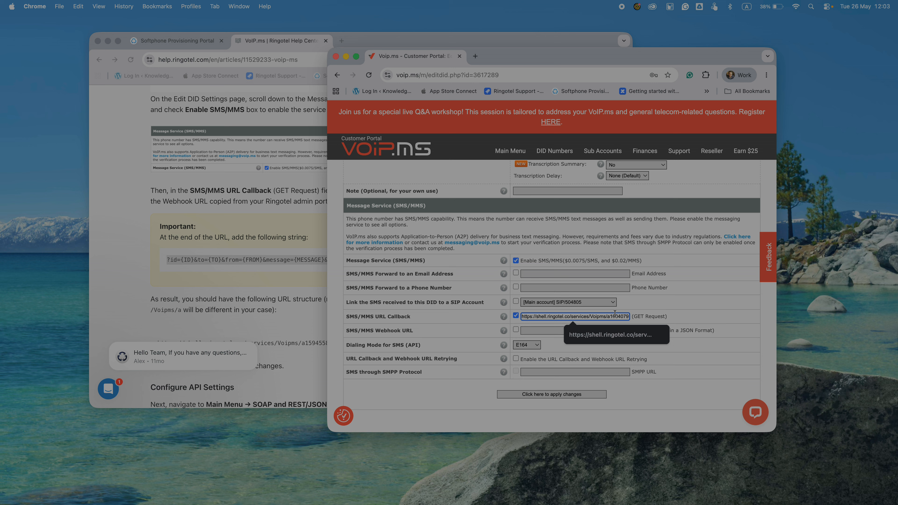
# Append the query string to the DID's callback URL and save the SMS/MMS settings.
pyautogui.press('super+Right')
pyautogui.press('super+v')
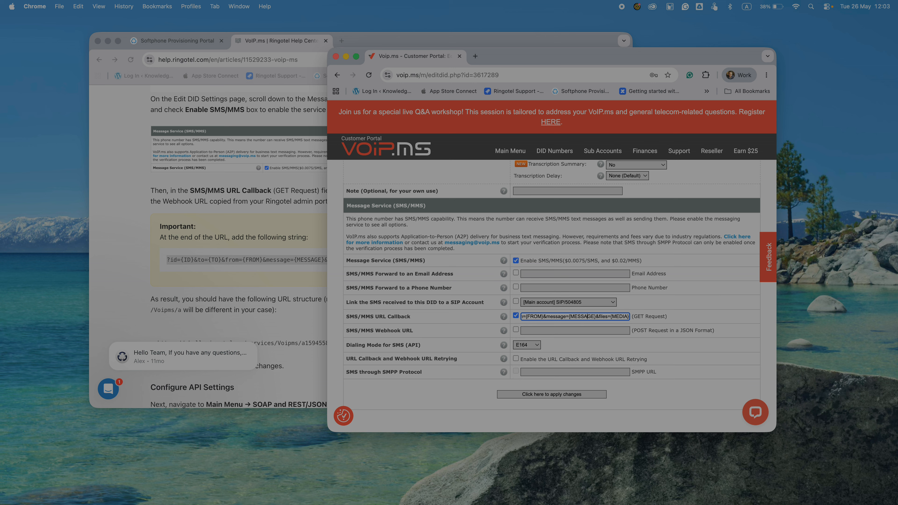
pyautogui.click(573, 316)
pyautogui.click(582, 316)
pyautogui.click(576, 316)
pyautogui.click(543, 395)
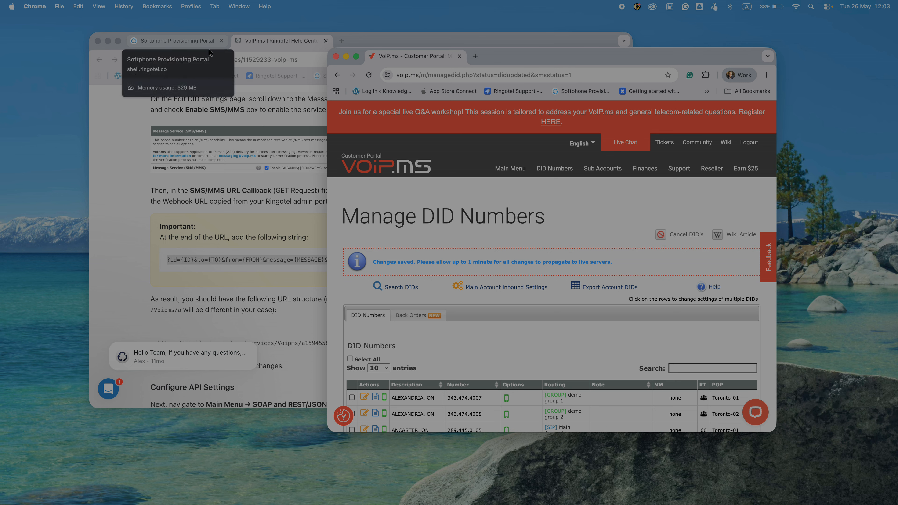
# Fill the VoIP.ms integration's API login with the saved account login.
pyautogui.click(166, 40)
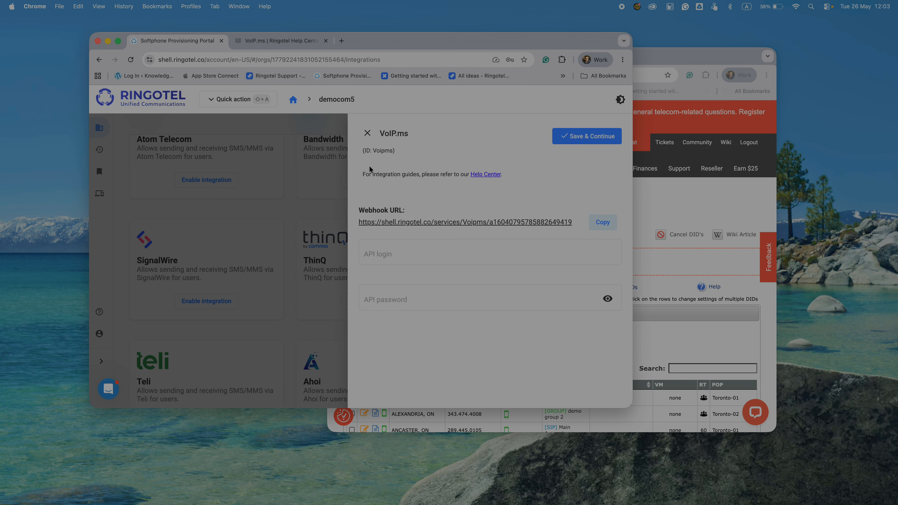
pyautogui.click(396, 249)
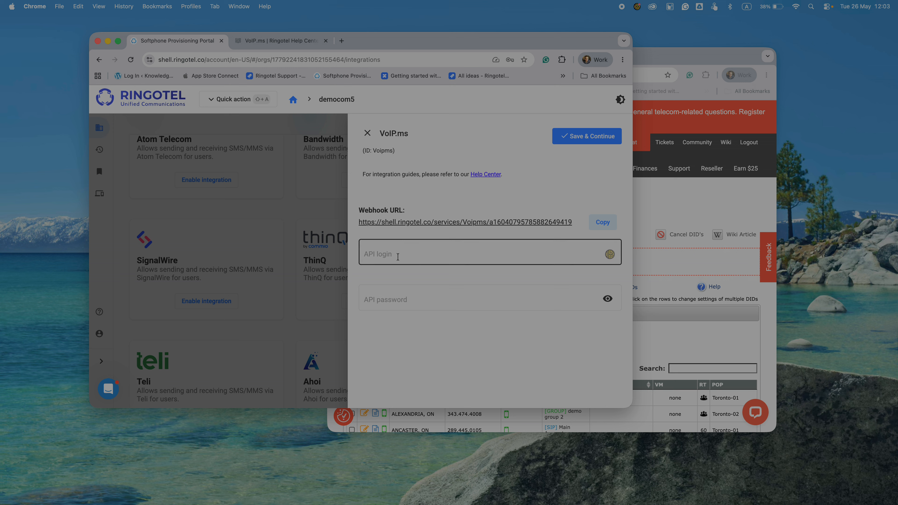
pyautogui.click(390, 299)
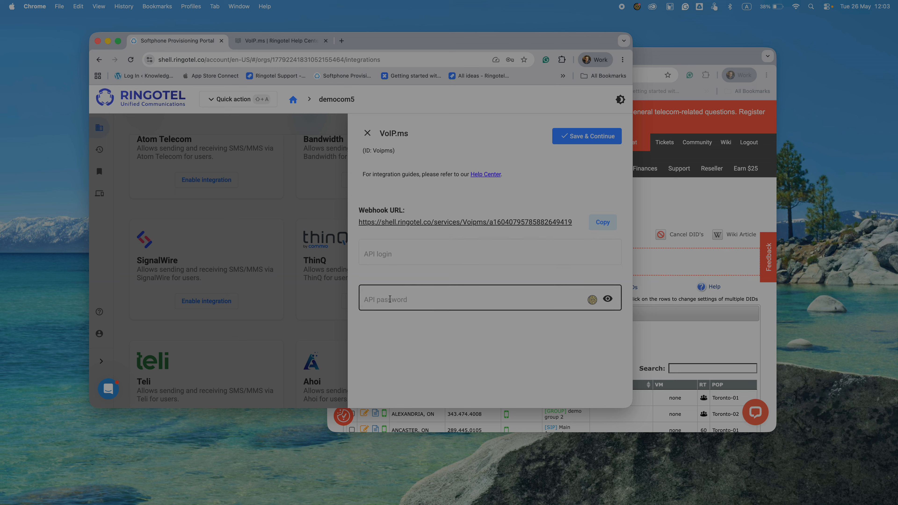
pyautogui.click(391, 250)
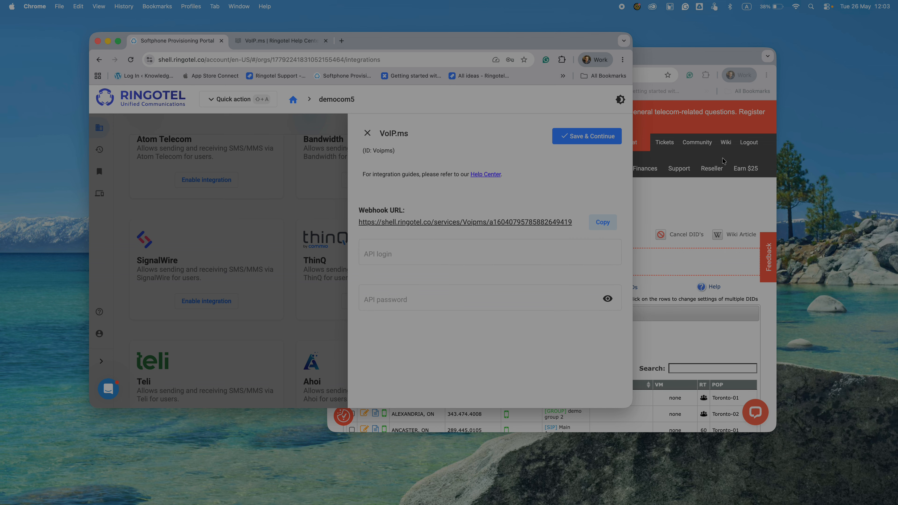
pyautogui.click(708, 198)
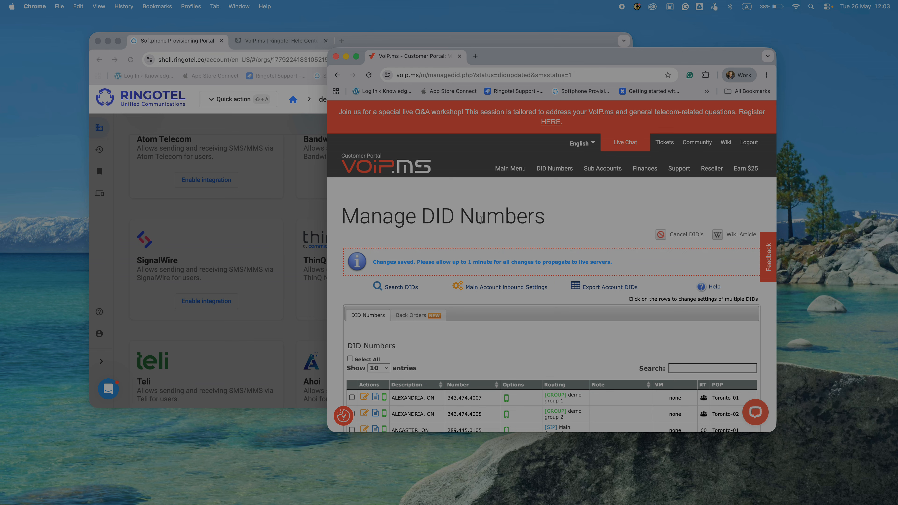
pyautogui.click(391, 35)
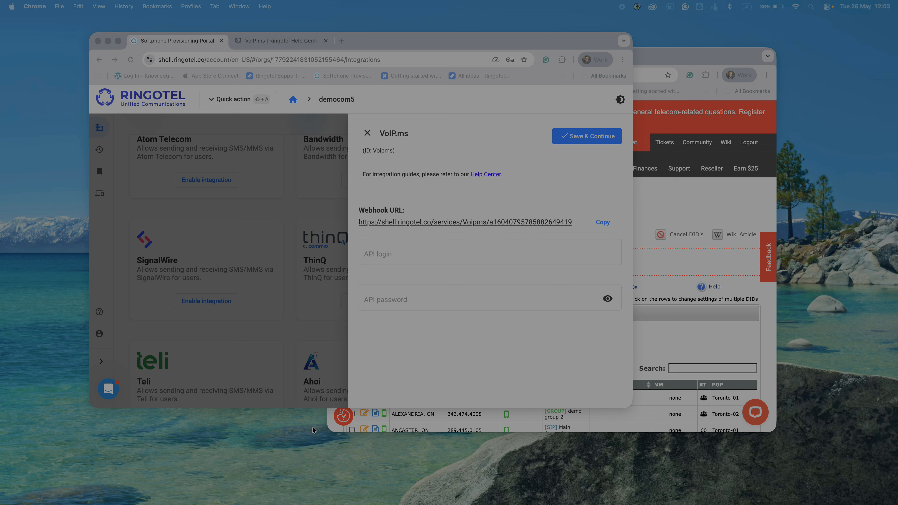
pyautogui.click(391, 253)
pyautogui.press('super+v')
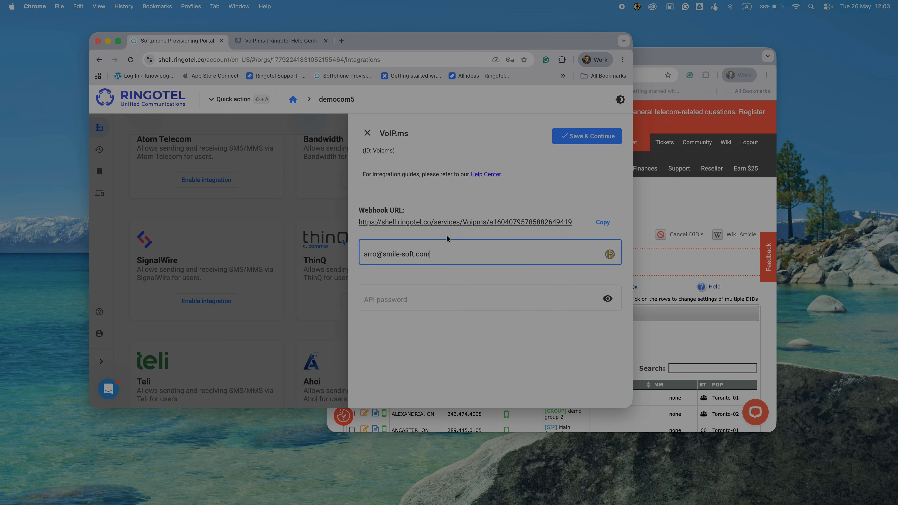
pyautogui.click(690, 57)
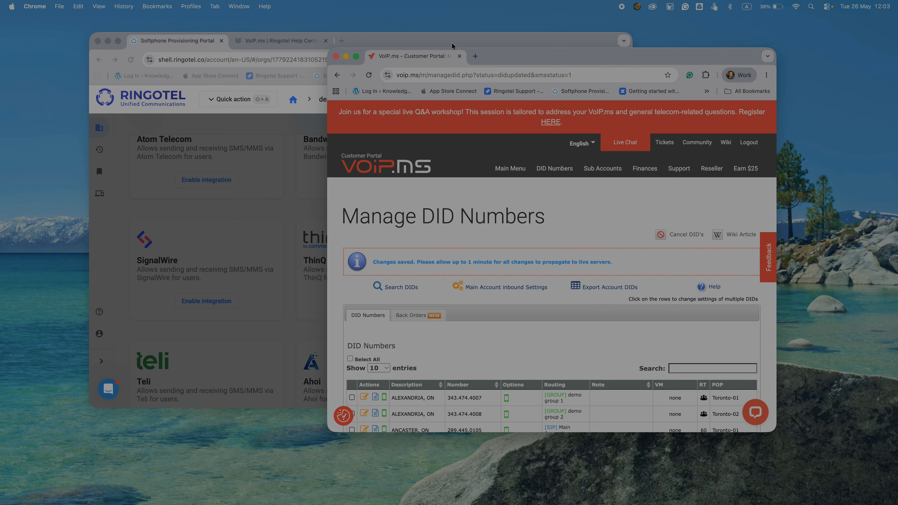
# Open the VoIP.ms SOAP and REST/JSON API page and go to the API Configuration password.
pyautogui.moveTo(515, 172)
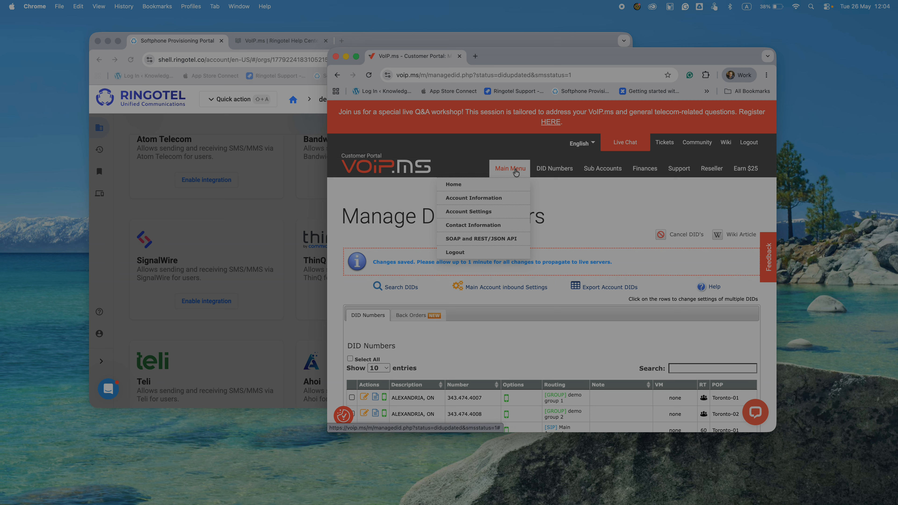
pyautogui.click(480, 240)
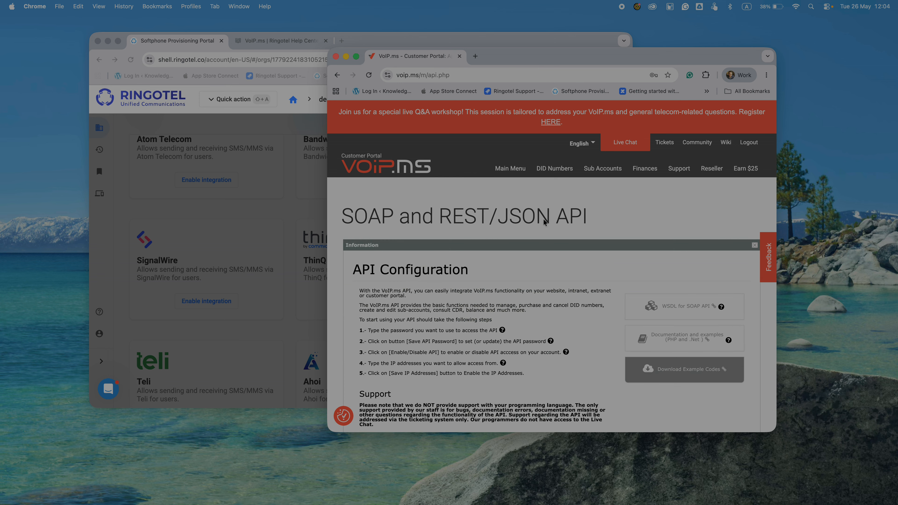
pyautogui.scroll(-6, 516, 298)
pyautogui.scroll(-2, 515, 299)
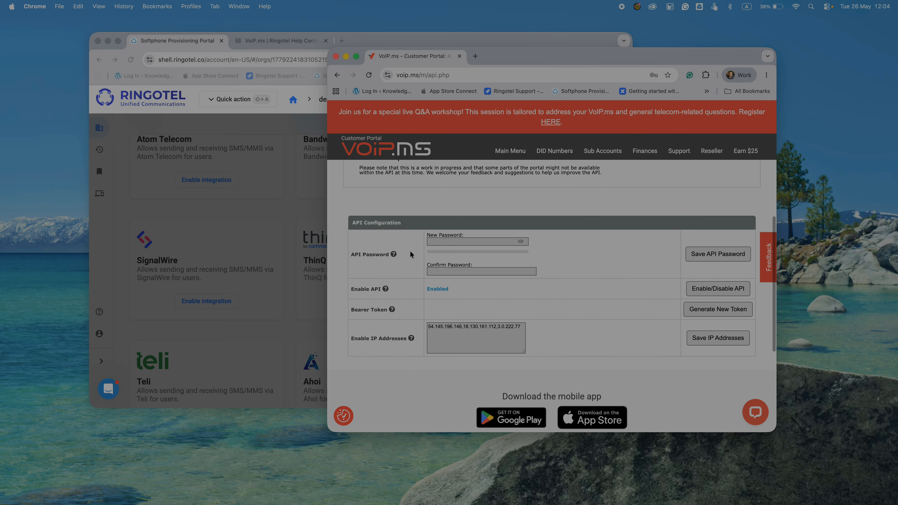
pyautogui.click(444, 239)
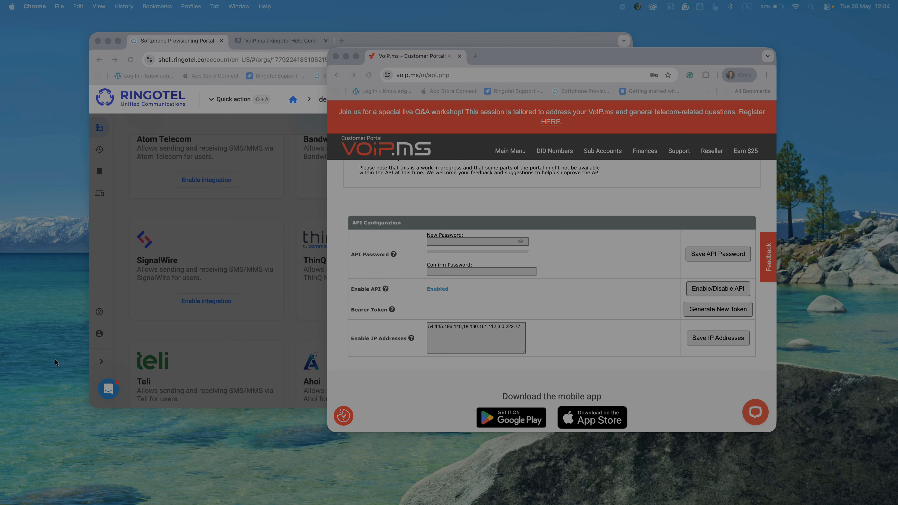
pyautogui.click(241, 147)
# Paste the API password into the VoIP.ms integration and save it with Save & Continue.
pyautogui.click(452, 297)
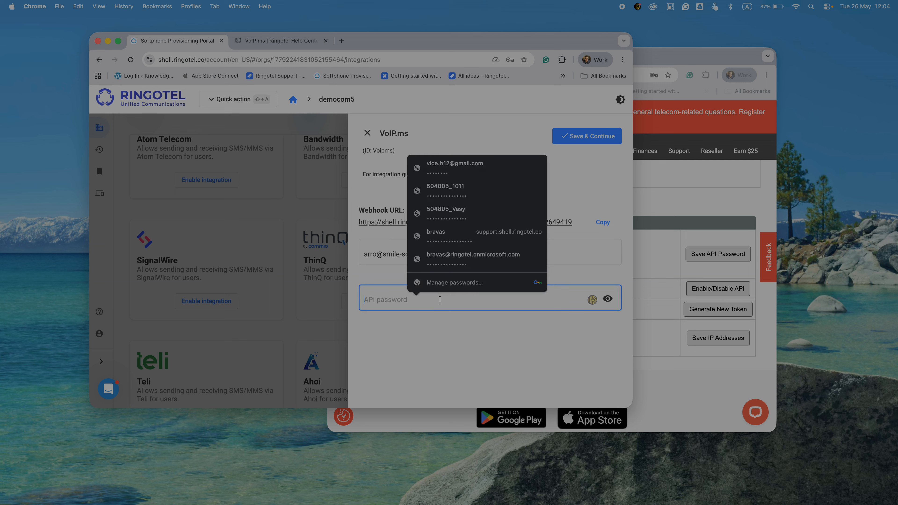
pyautogui.press('super+v')
pyautogui.click(393, 360)
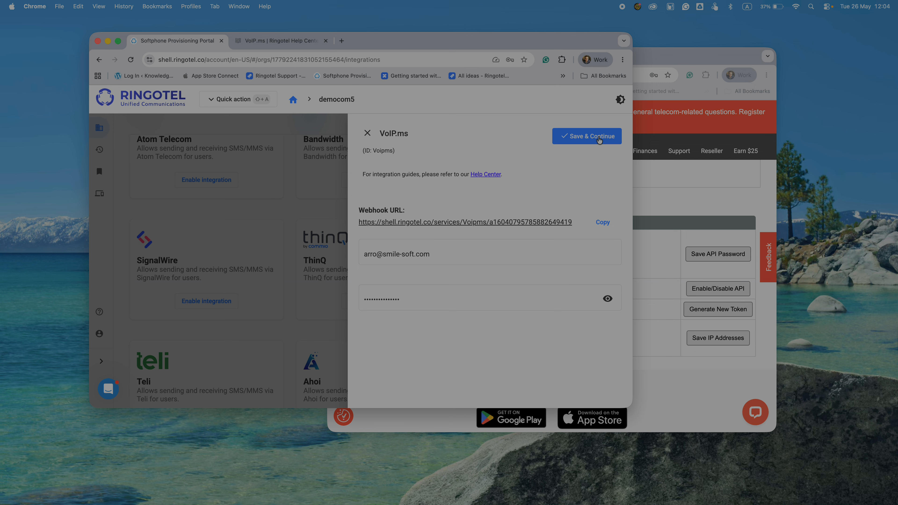
pyautogui.click(598, 138)
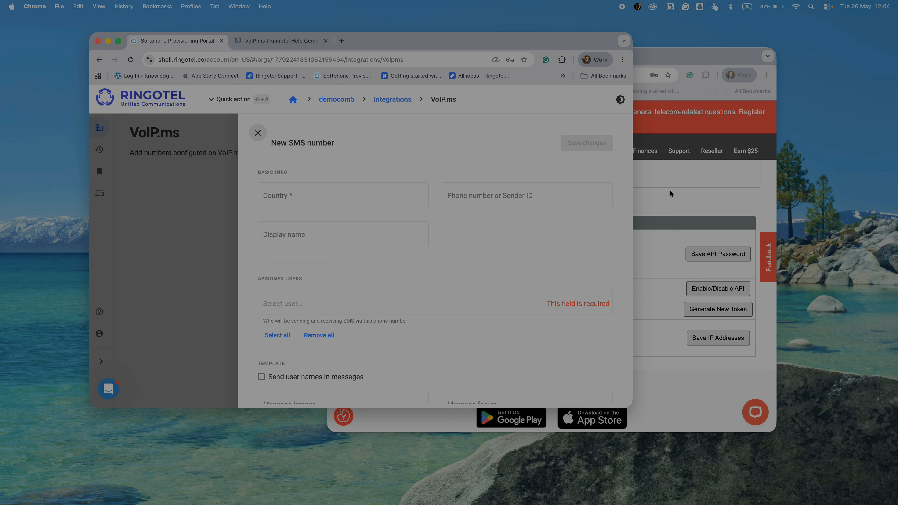
# Set the New SMS number's country to Canada +1 and paste in the phone number.
pyautogui.click(307, 195)
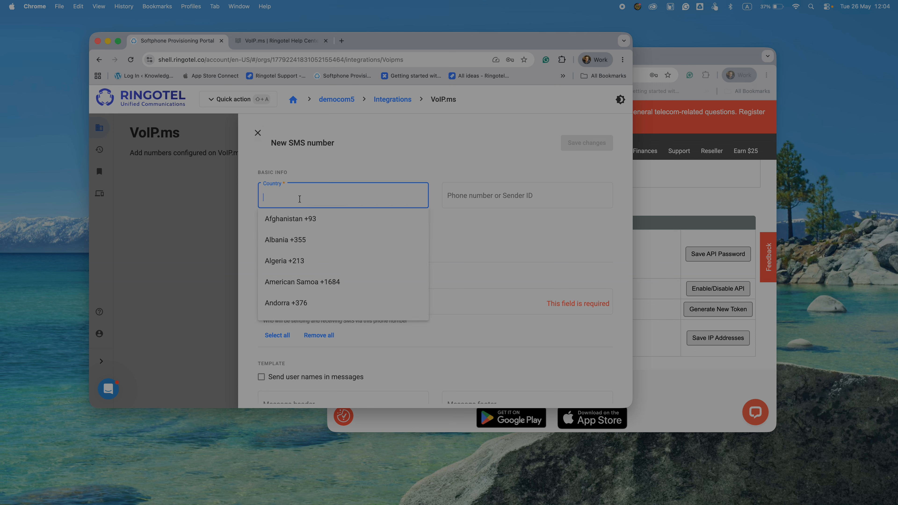
pyautogui.write('Cana')
pyautogui.press('Return')
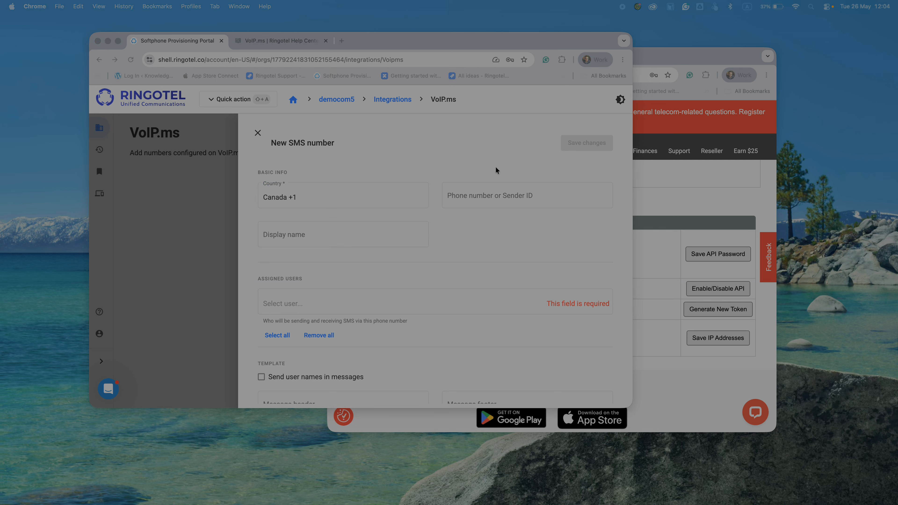
pyautogui.click(488, 196)
pyautogui.press('super+v')
pyautogui.click(694, 200)
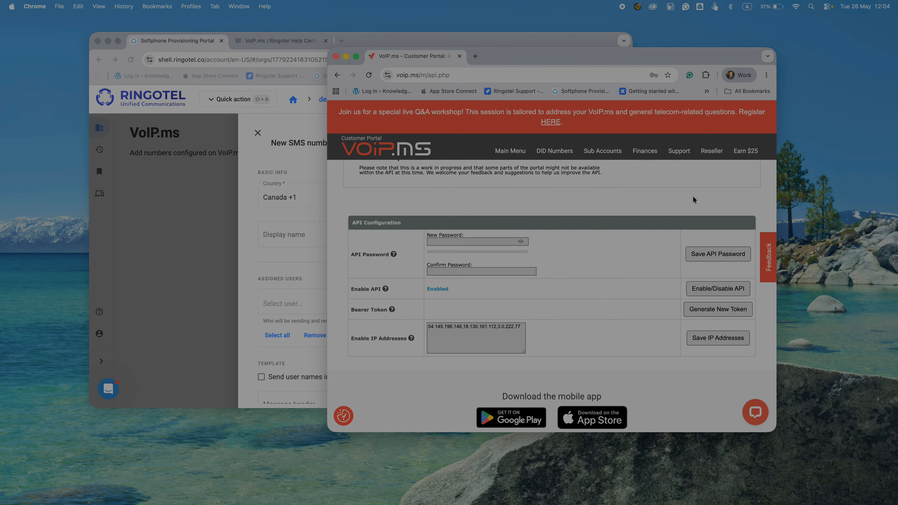
pyautogui.scroll(6, 479, 199)
pyautogui.moveTo(554, 169)
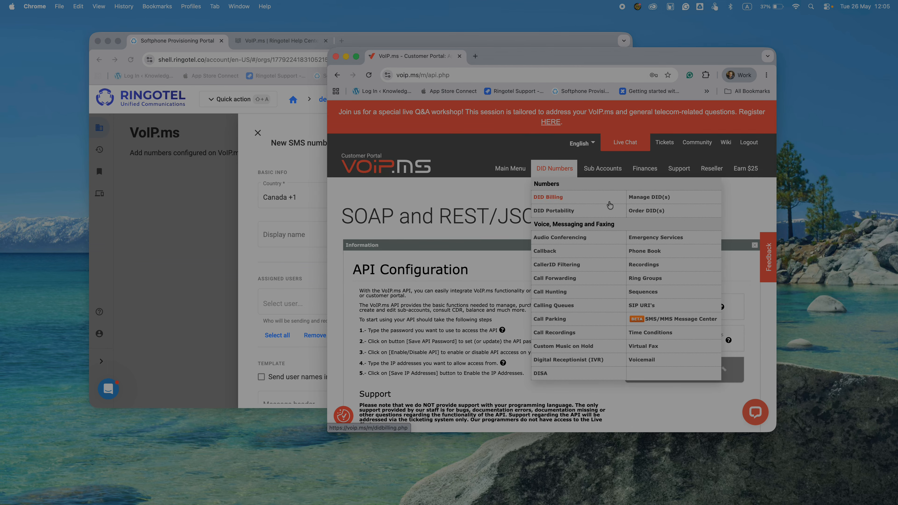
pyautogui.click(656, 203)
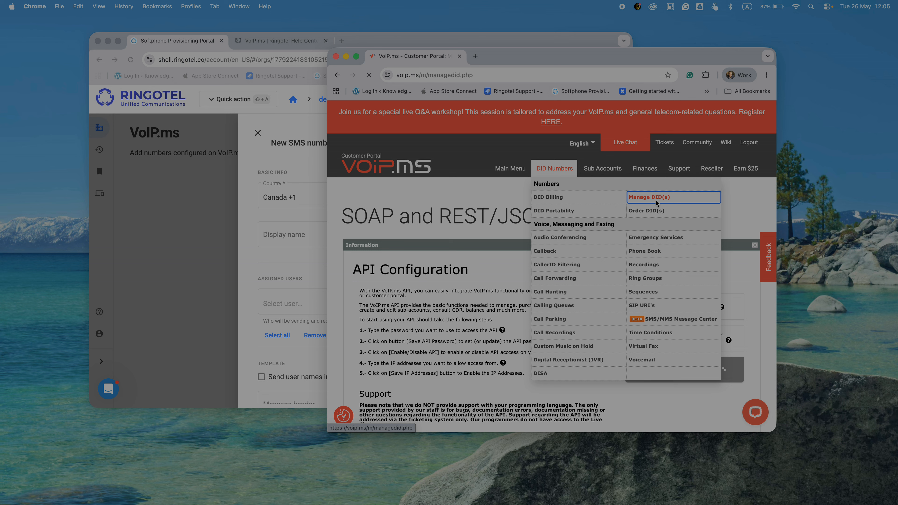
pyautogui.scroll(-1, 481, 332)
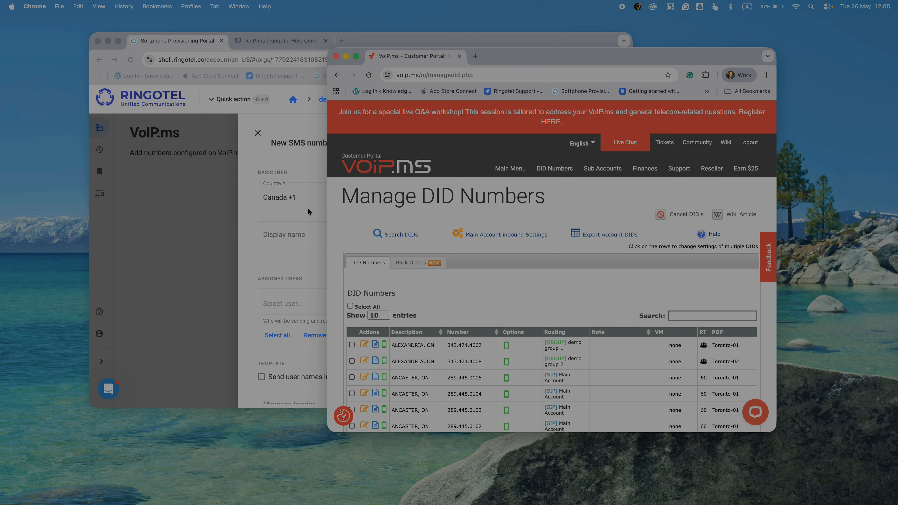
pyautogui.click(265, 212)
# Paste the number as the display name, assign all users, and include user names in sent messages.
pyautogui.click(298, 237)
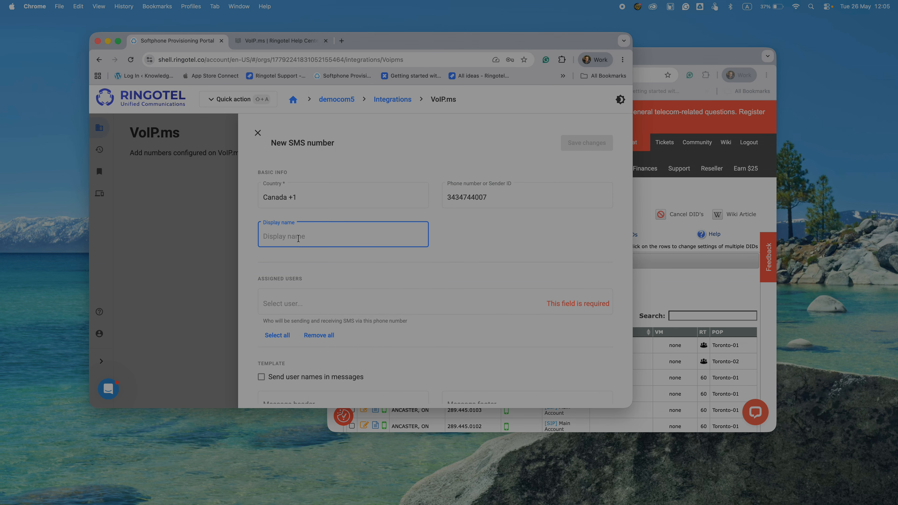
pyautogui.press('super+v')
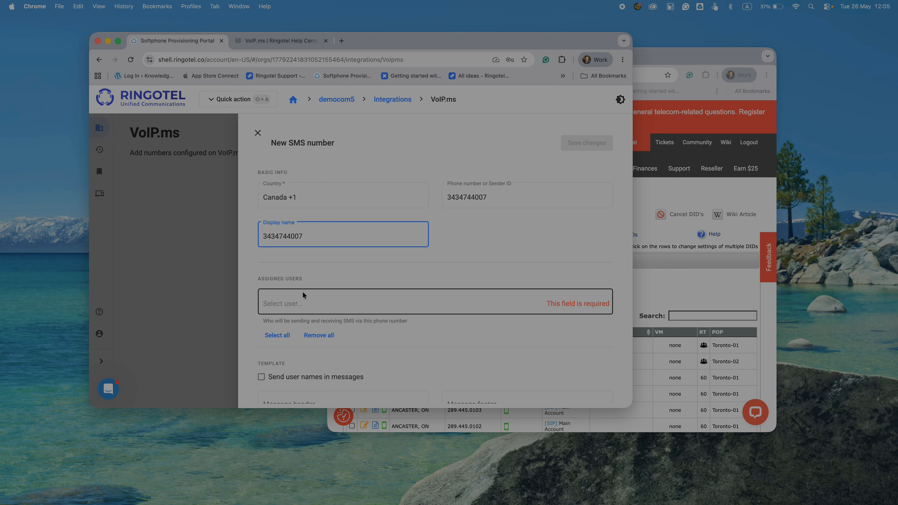
pyautogui.click(273, 336)
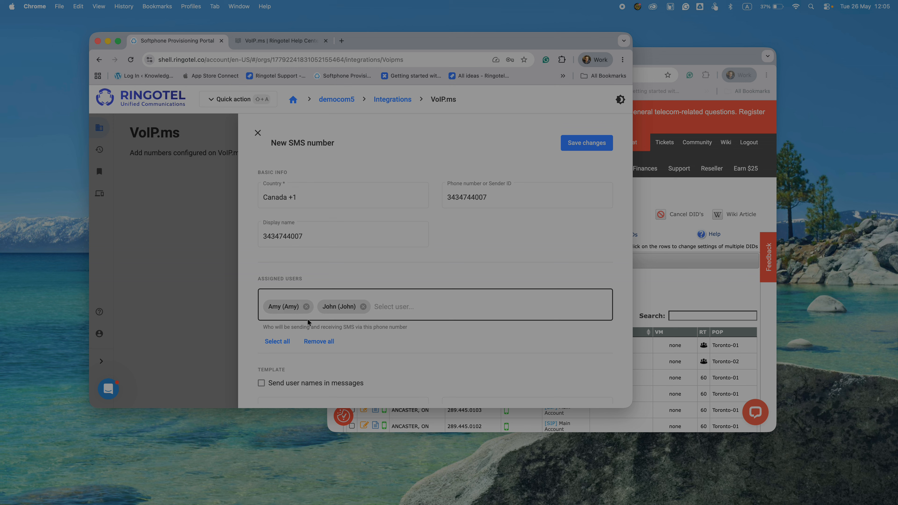
pyautogui.scroll(-5, 437, 336)
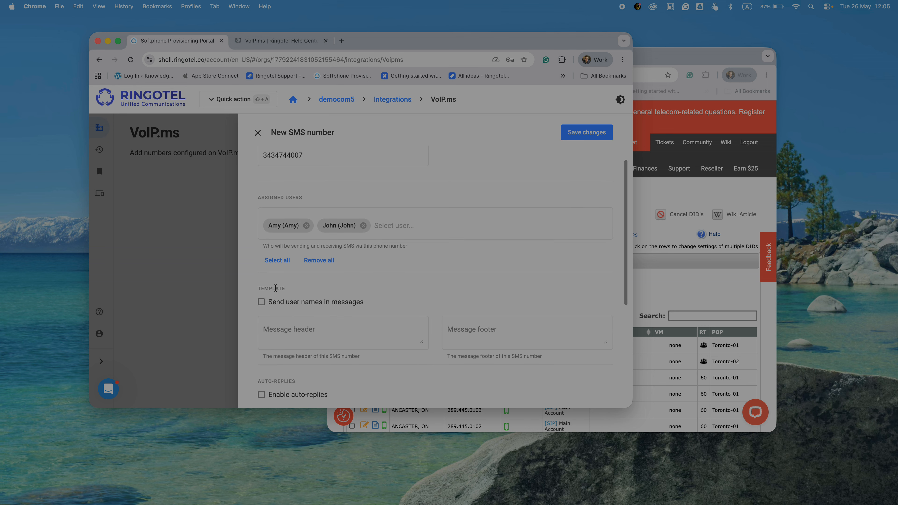
pyautogui.click(261, 301)
# Set the message footer to 'Team 1'.
pyautogui.scroll(-4, 369, 286)
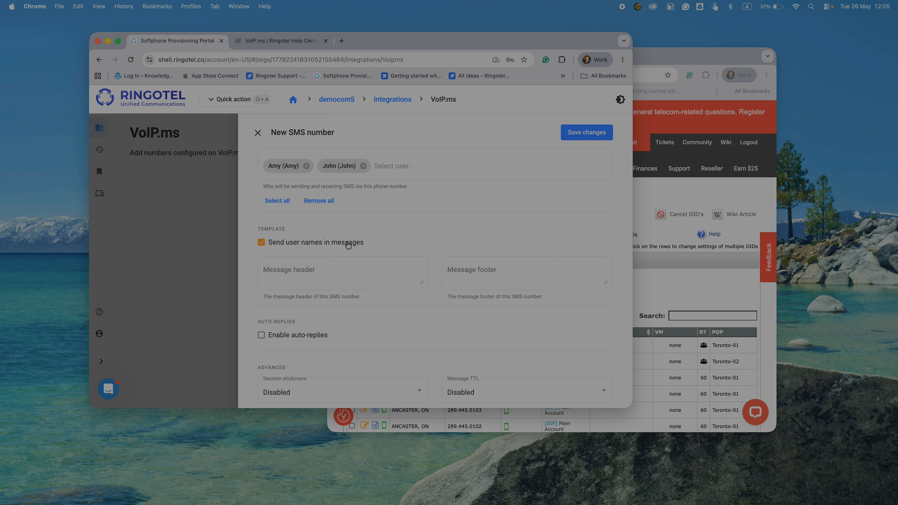
pyautogui.click(489, 276)
pyautogui.write('Team')
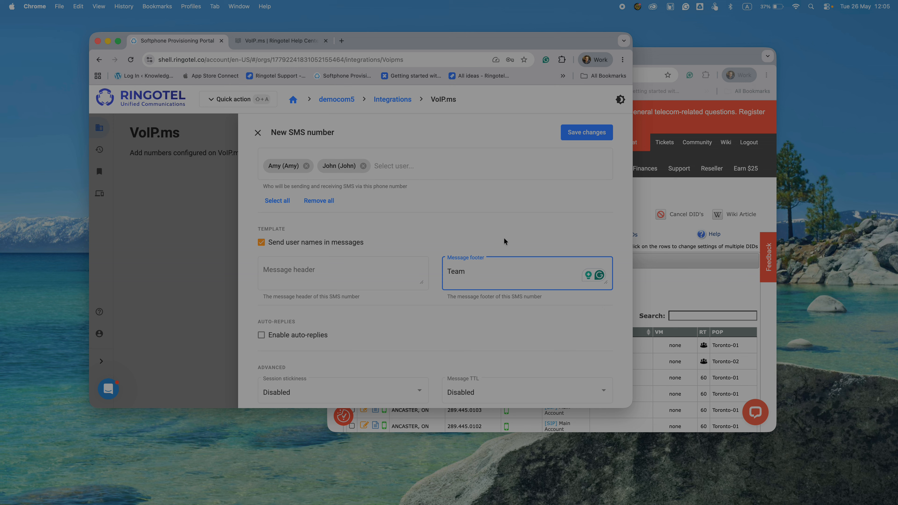
pyautogui.write('1')
pyautogui.scroll(-3, 379, 308)
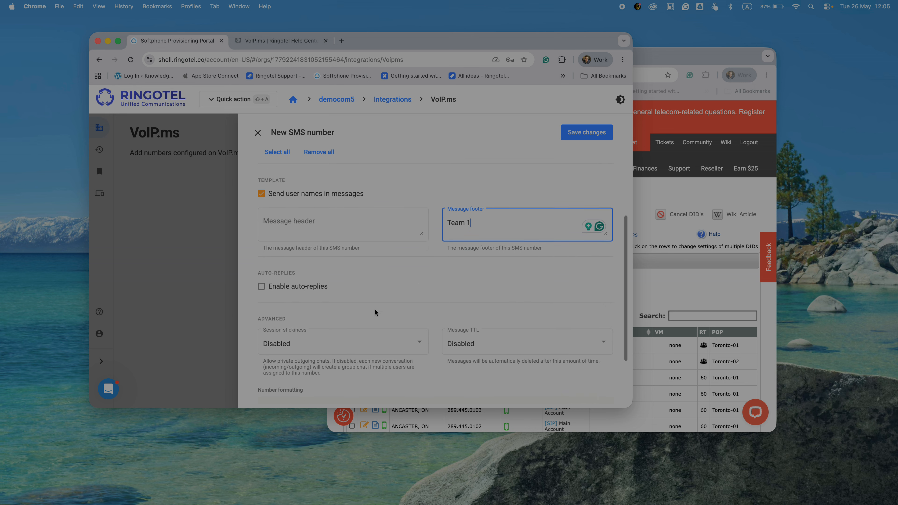
pyautogui.click(261, 275)
pyautogui.click(262, 275)
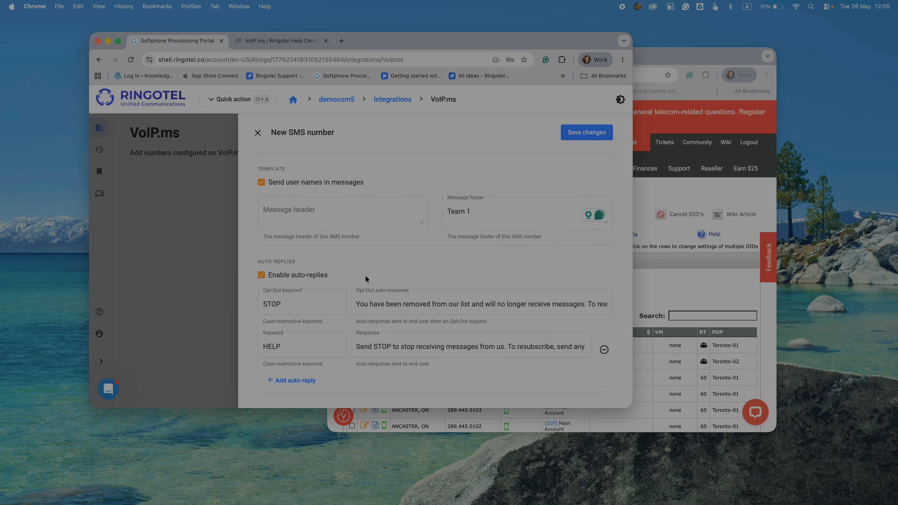
pyautogui.scroll(-5, 389, 290)
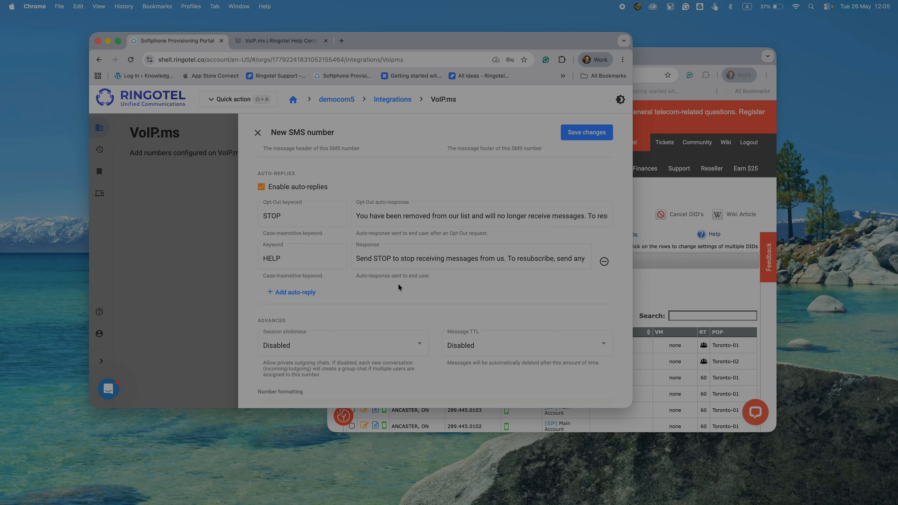
pyautogui.scroll(-5, 398, 287)
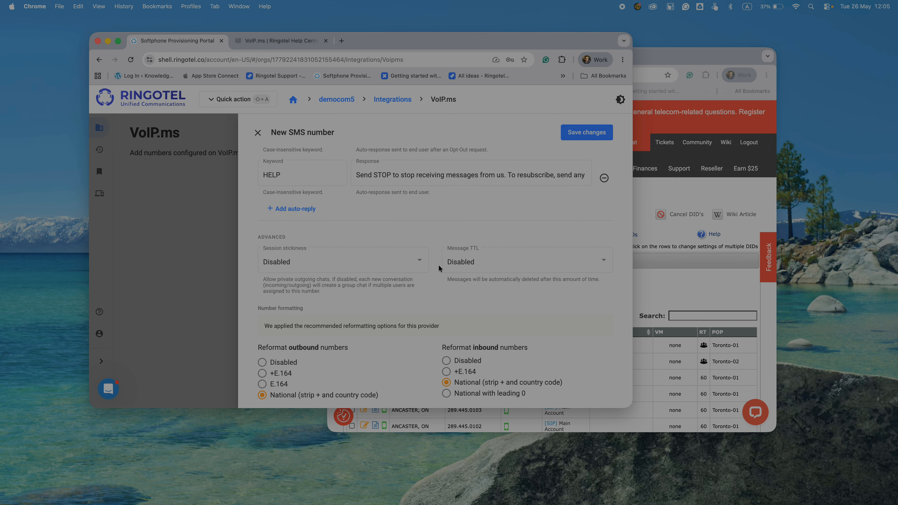
pyautogui.scroll(2, 438, 268)
pyautogui.scroll(4, 438, 269)
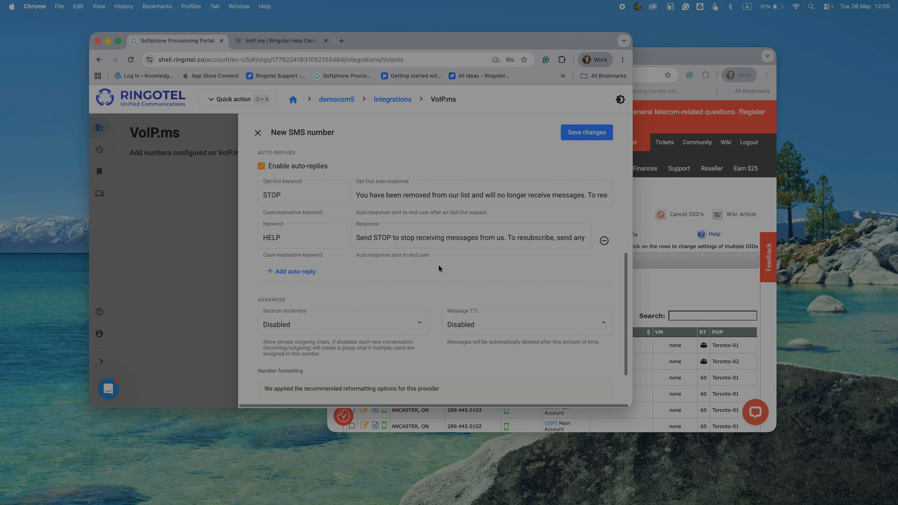
pyautogui.click(602, 136)
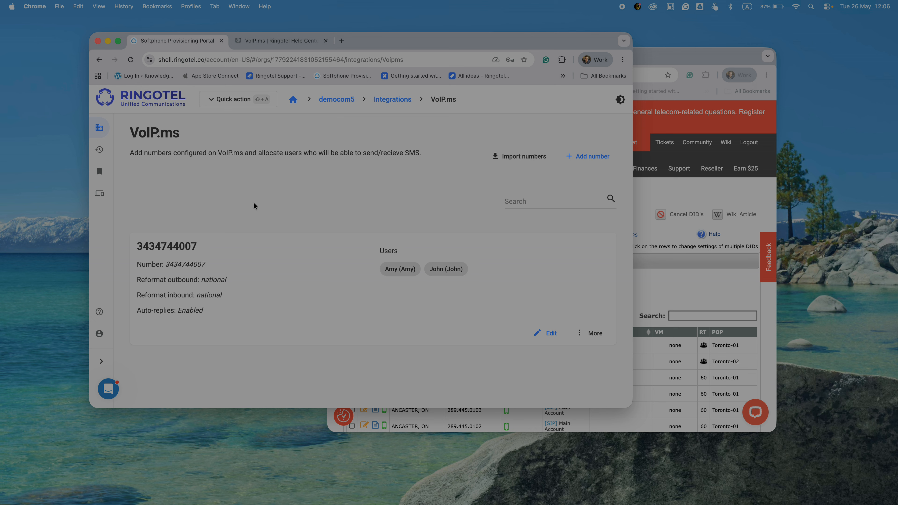
# Open the democom5 organization dashboard from the organizations list and launch the Ringotel desktop app.
pyautogui.click(99, 131)
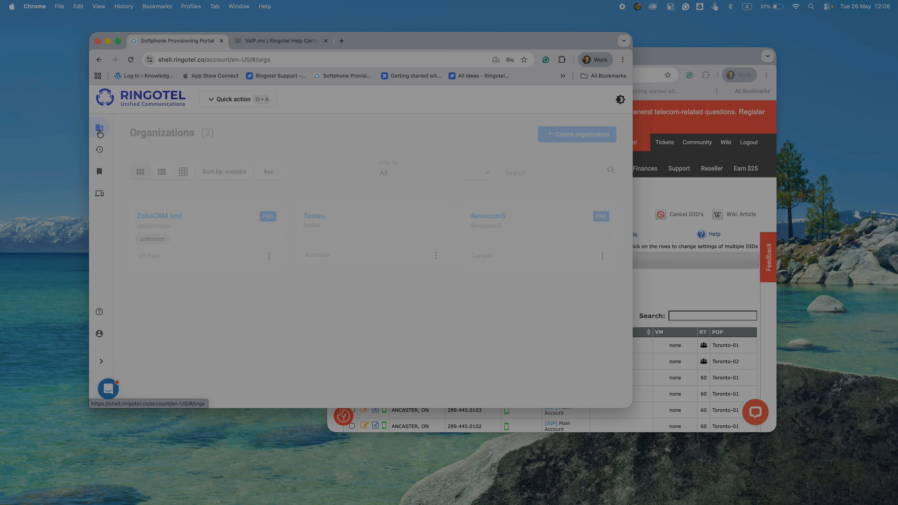
pyautogui.click(495, 216)
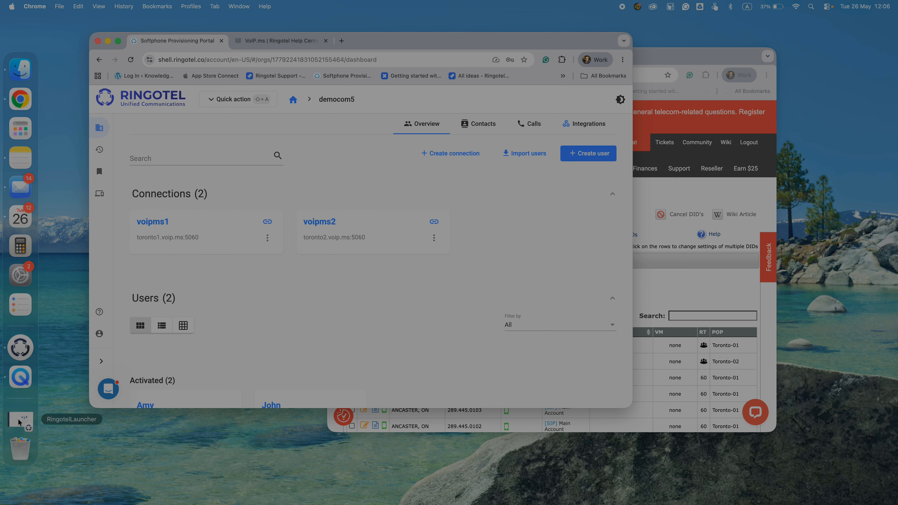
pyautogui.click(19, 421)
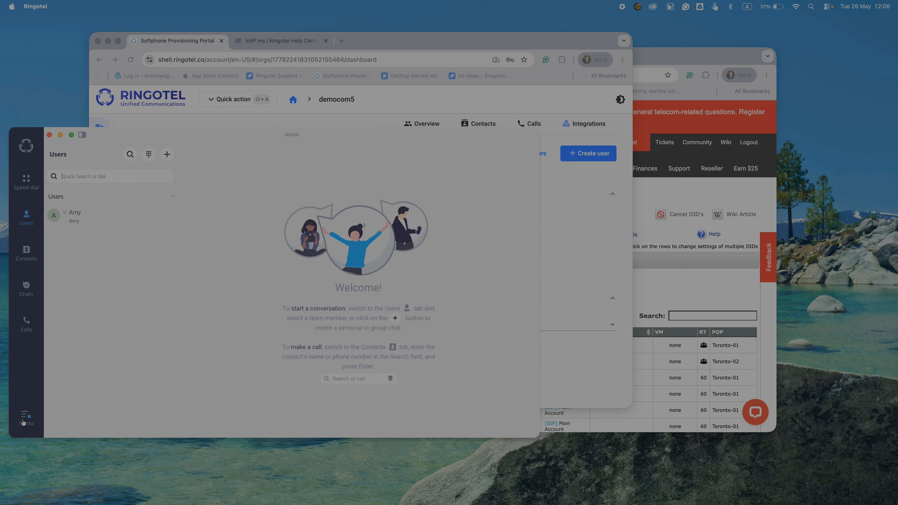
# Log out of the Ringotel desktop app and sign back in, then bring the VoIP.ms portal forward.
pyautogui.click(24, 421)
pyautogui.click(130, 347)
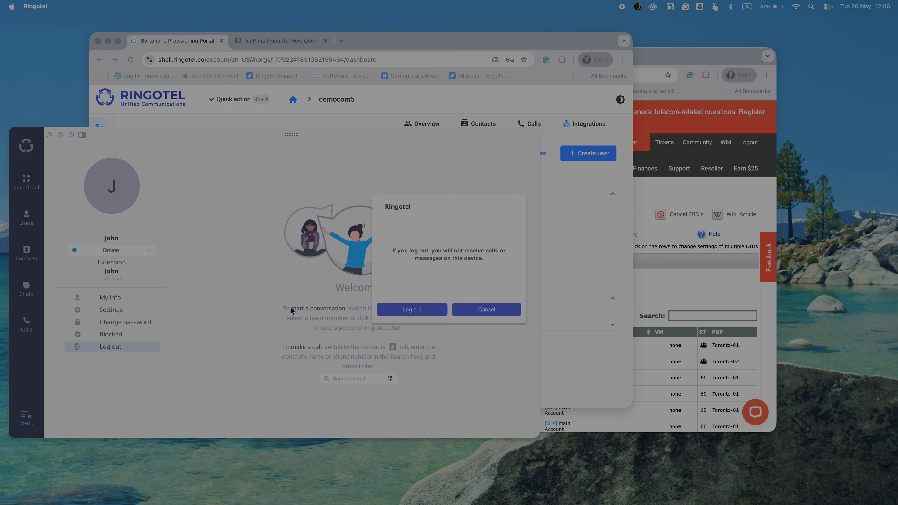
pyautogui.click(410, 309)
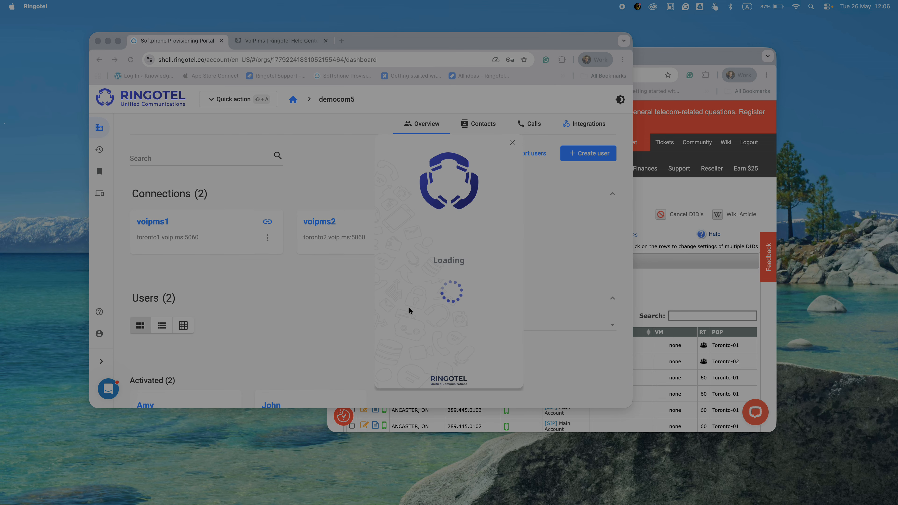
pyautogui.click(449, 315)
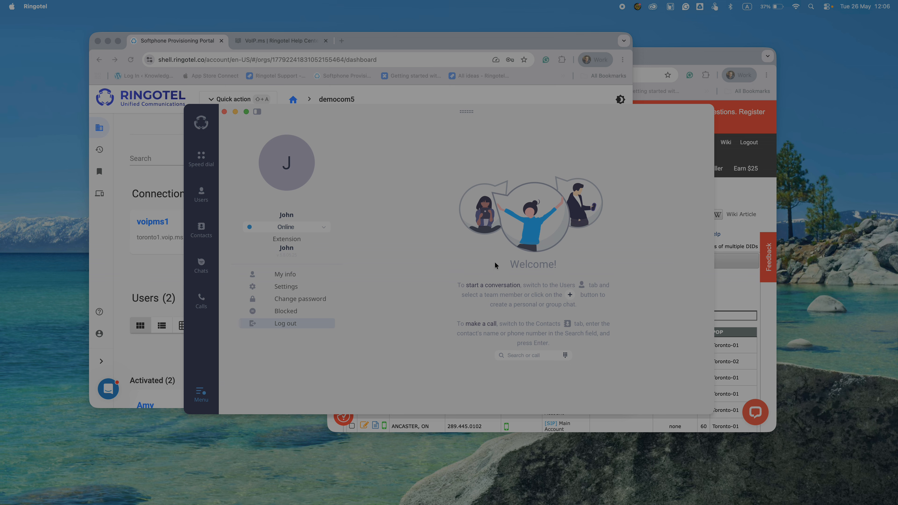
pyautogui.moveTo(467, 109); pyautogui.dragTo(319, 117)
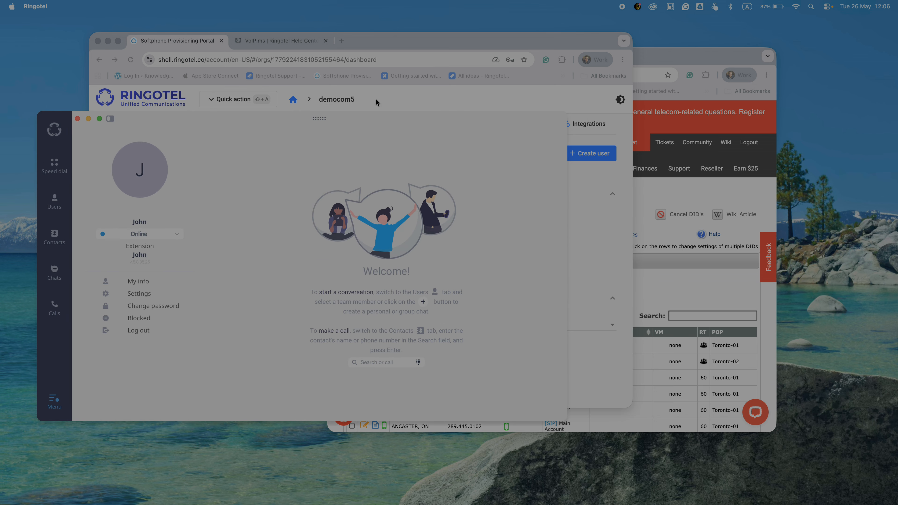
pyautogui.click(675, 55)
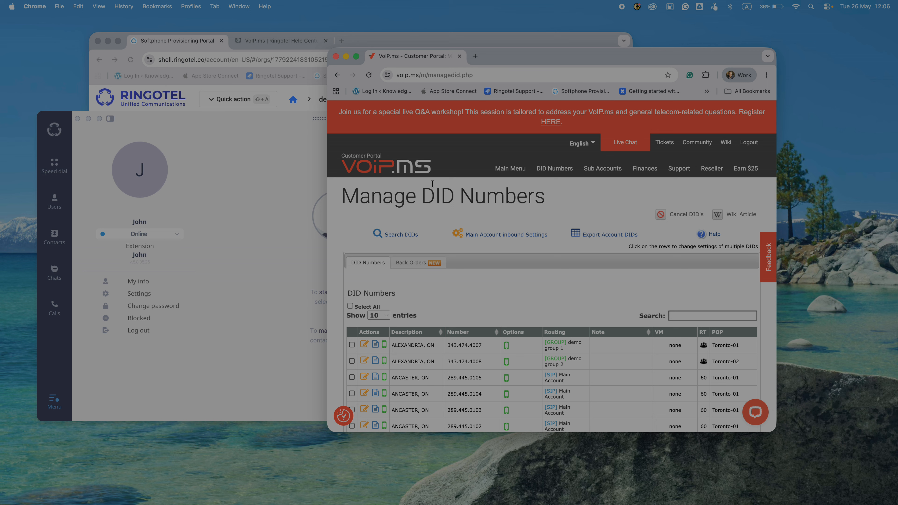
pyautogui.moveTo(554, 169)
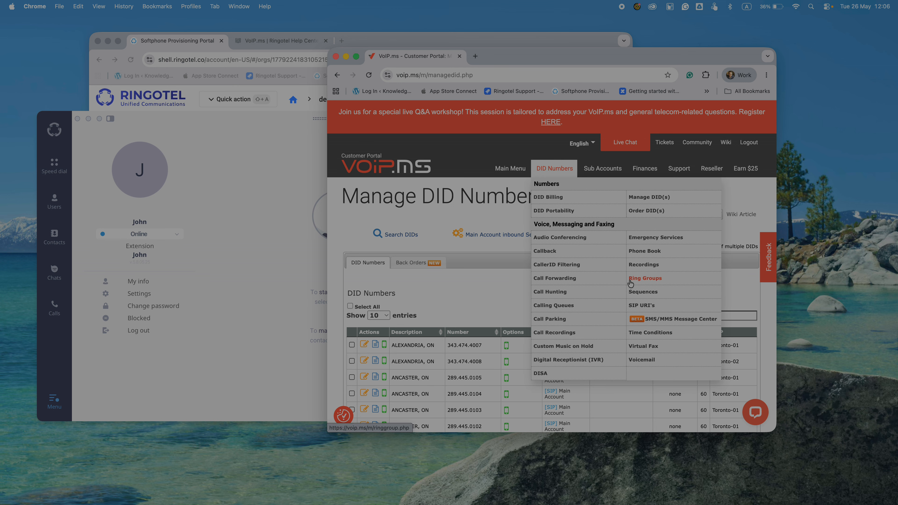
pyautogui.click(672, 320)
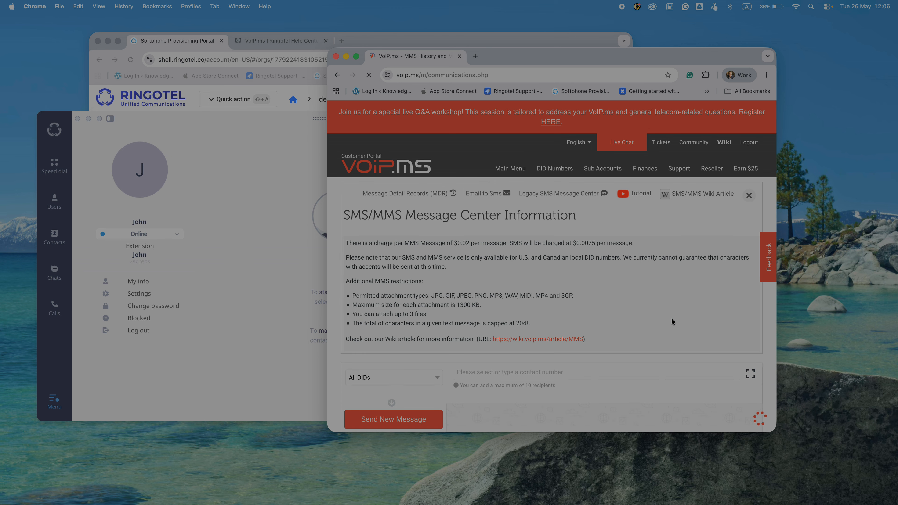
pyautogui.scroll(-3, 507, 300)
pyautogui.scroll(-3, 507, 300)
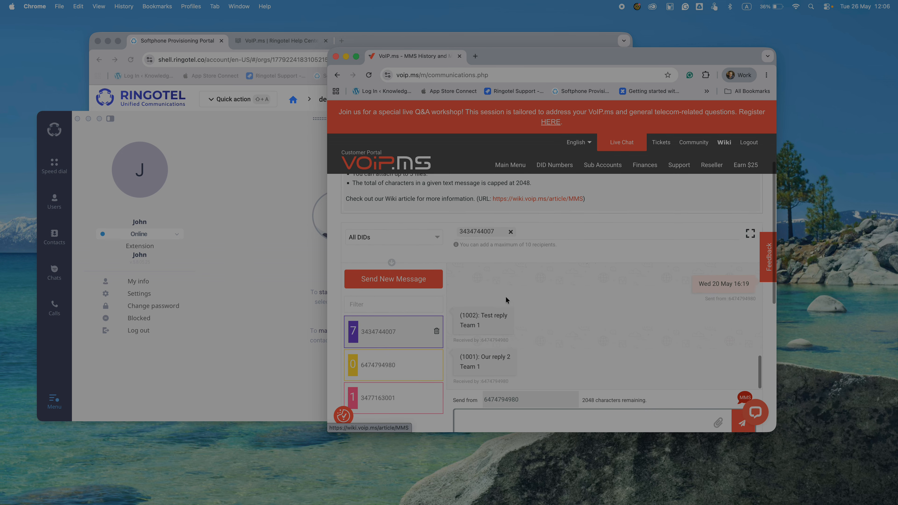
pyautogui.click(506, 359)
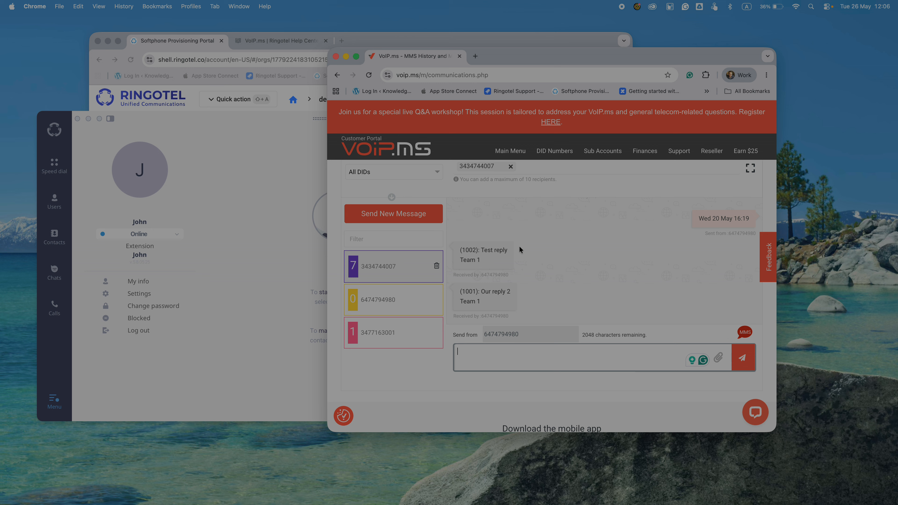
pyautogui.write('Test')
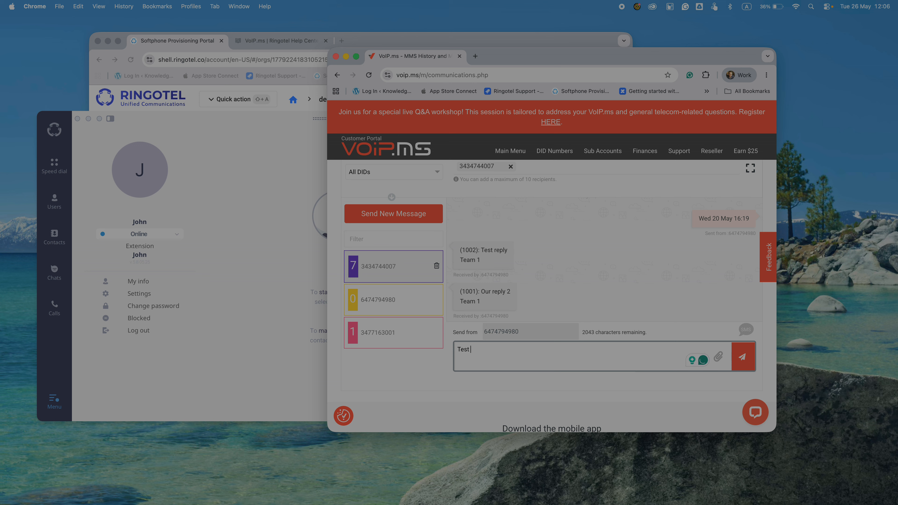
pyautogui.write(' hello message 1')
pyautogui.click(741, 363)
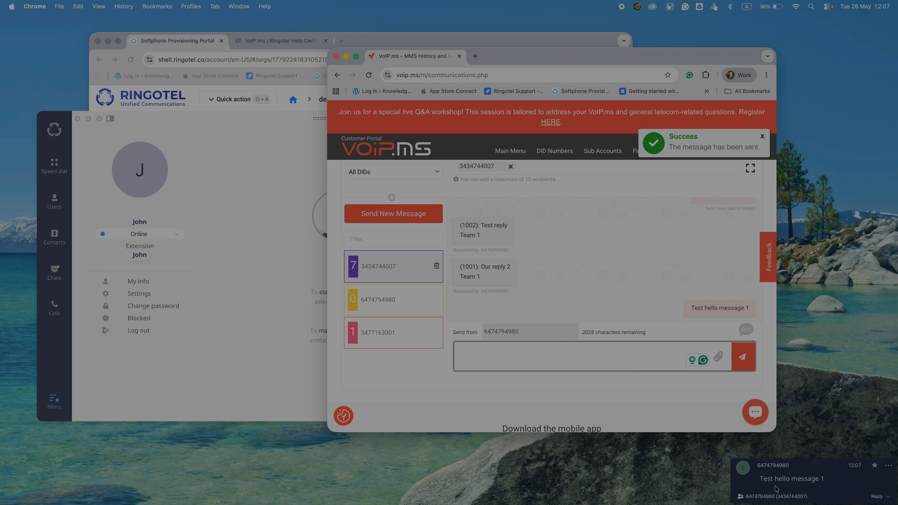
pyautogui.click(62, 276)
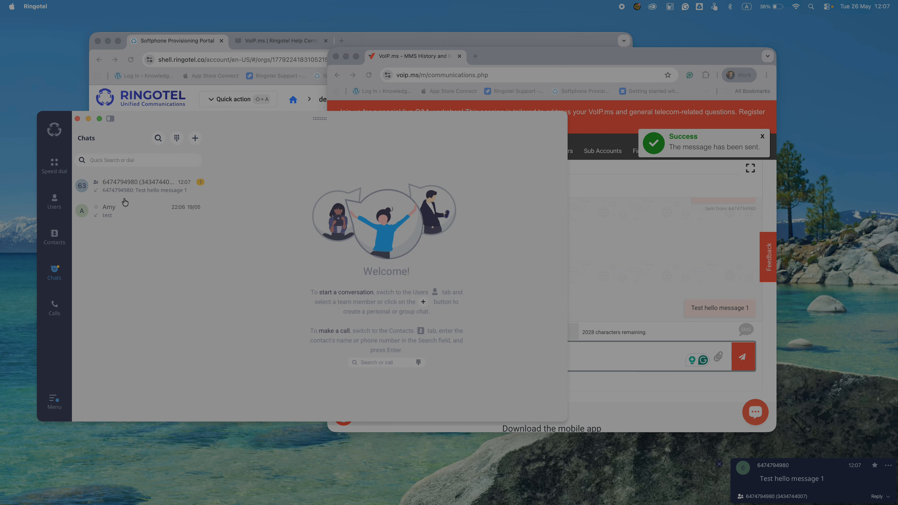
pyautogui.click(153, 186)
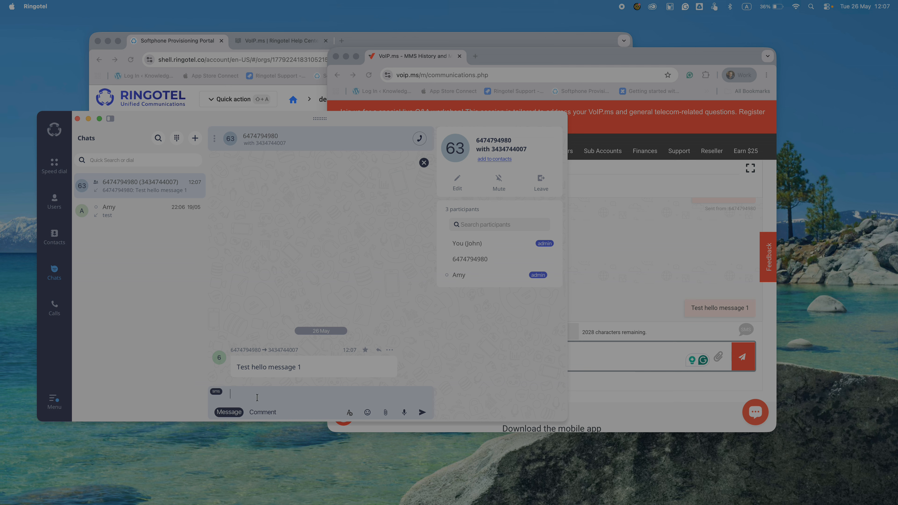
pyautogui.write('est reply 1')
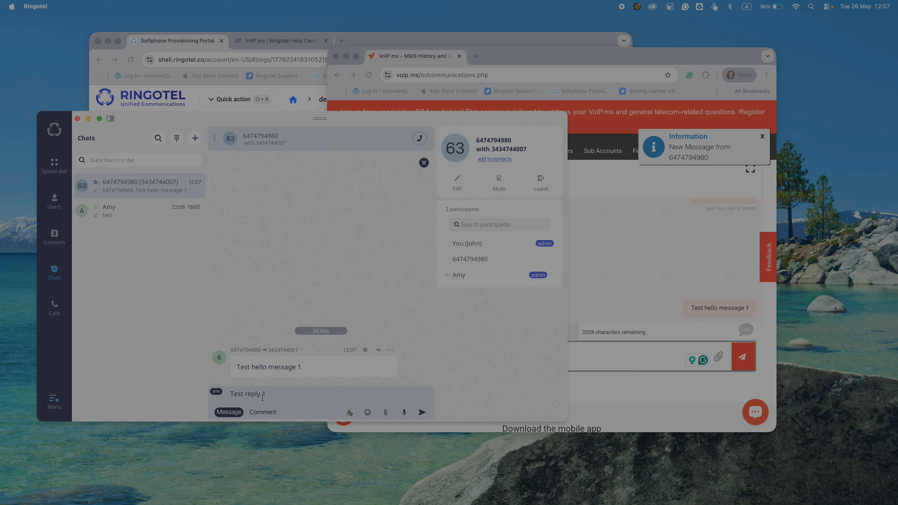
pyautogui.click(423, 412)
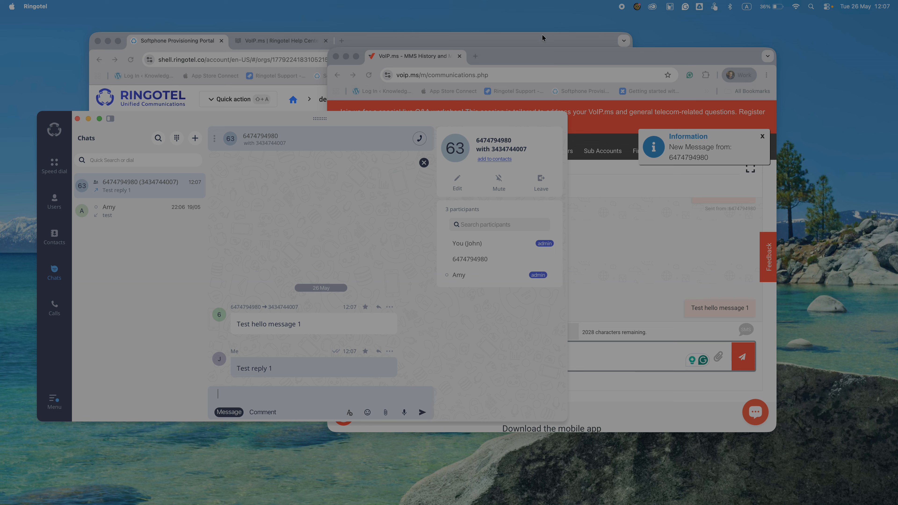
pyautogui.click(539, 56)
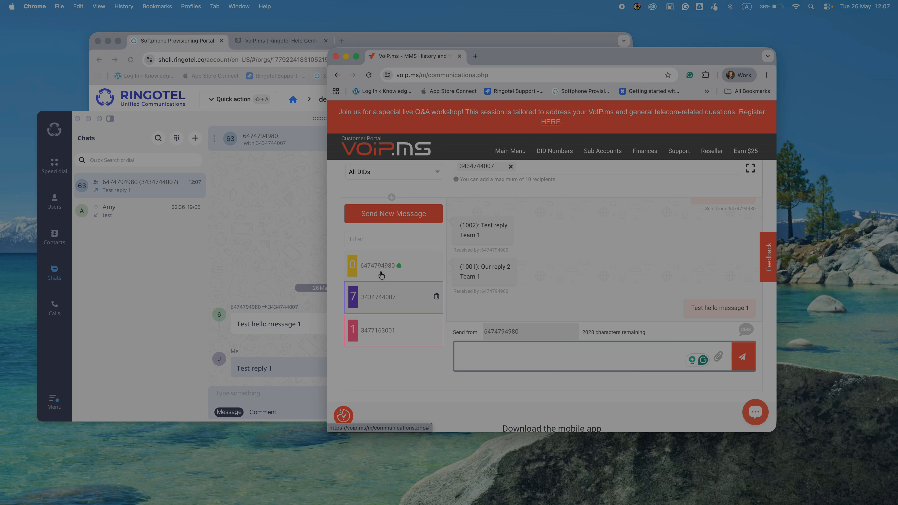
# Reload the Message Center to confirm 'Test reply 1' arrived from the Ringotel user.
pyautogui.click(367, 76)
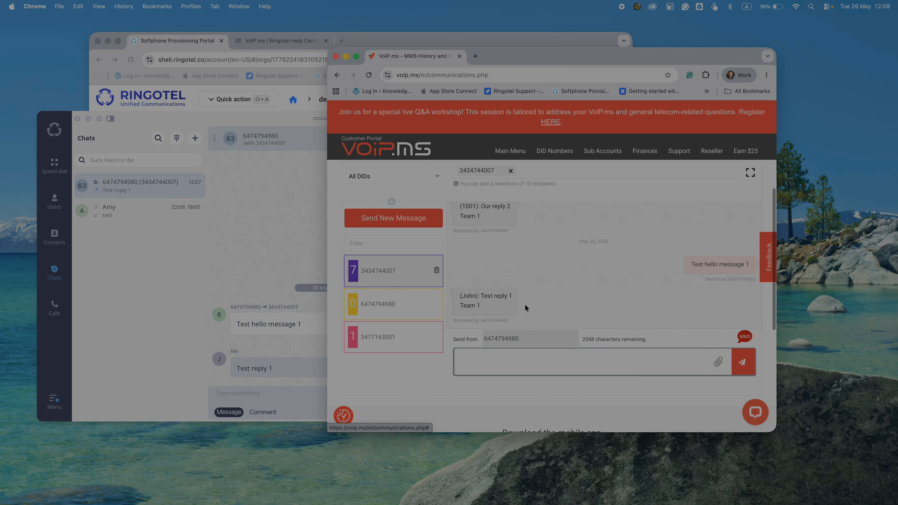
pyautogui.moveTo(474, 308)
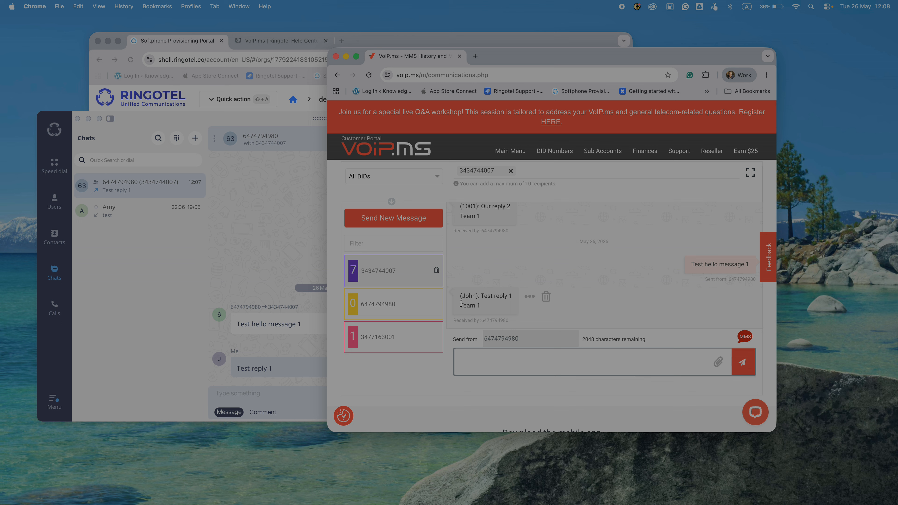
pyautogui.click(277, 263)
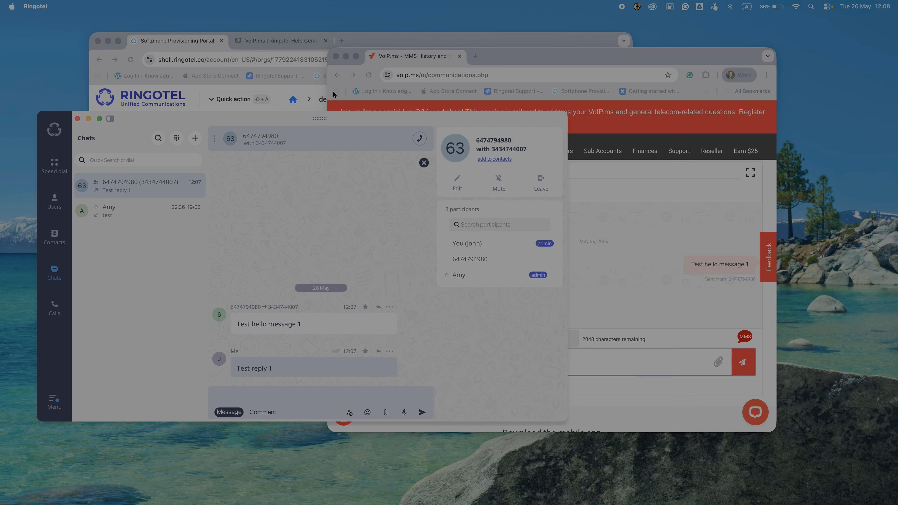
pyautogui.click(537, 59)
pyautogui.scroll(5, 537, 189)
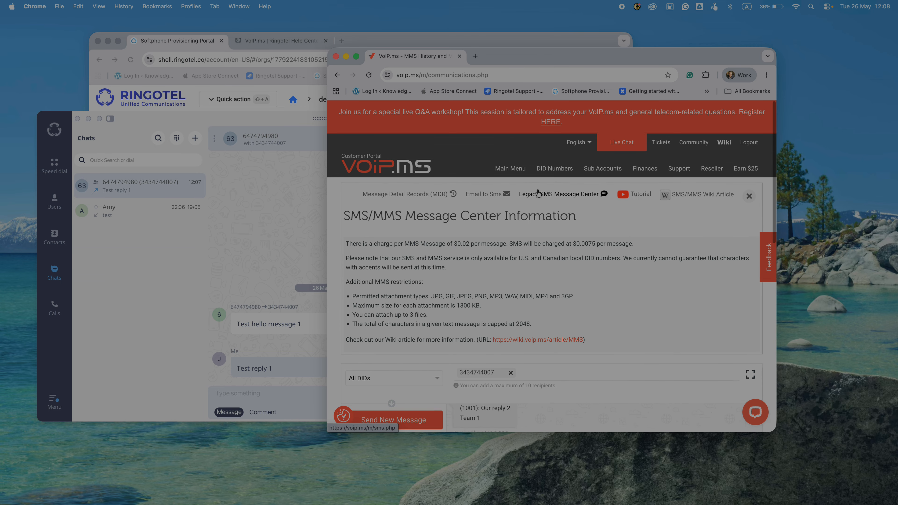